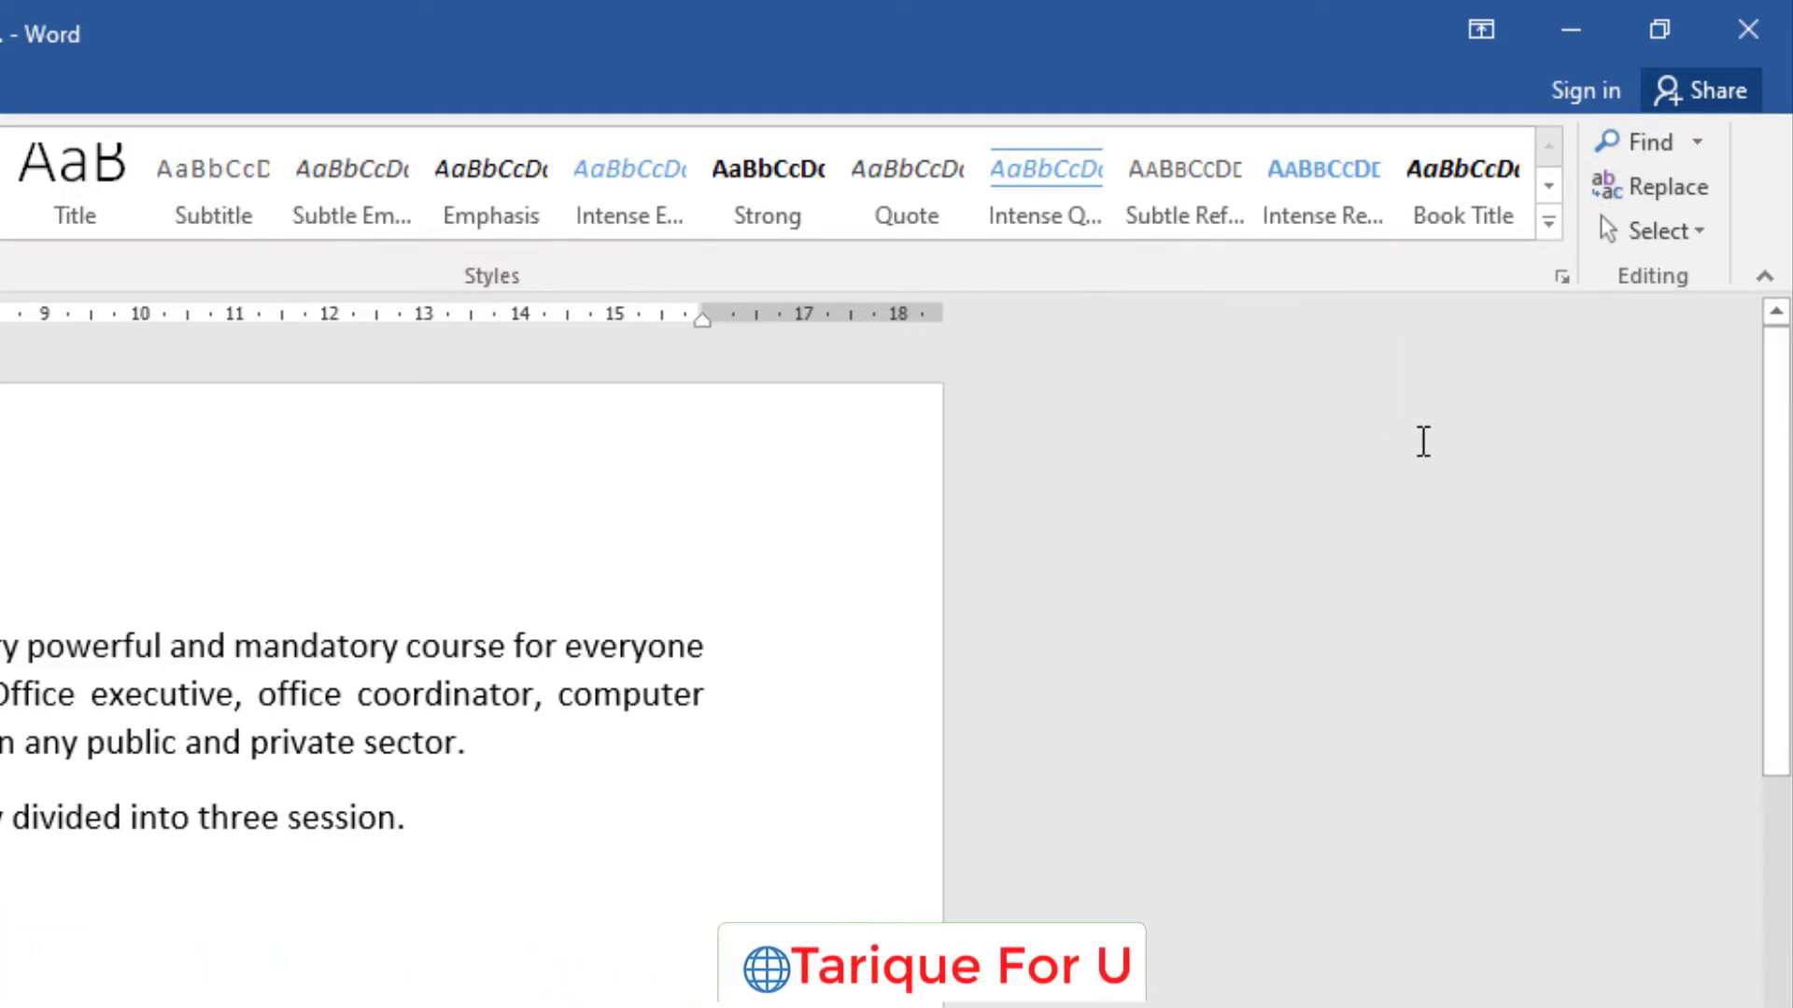
Step: Clear the earlier 'Features of computer.' term from the Navigation pane search box
click(1640, 147)
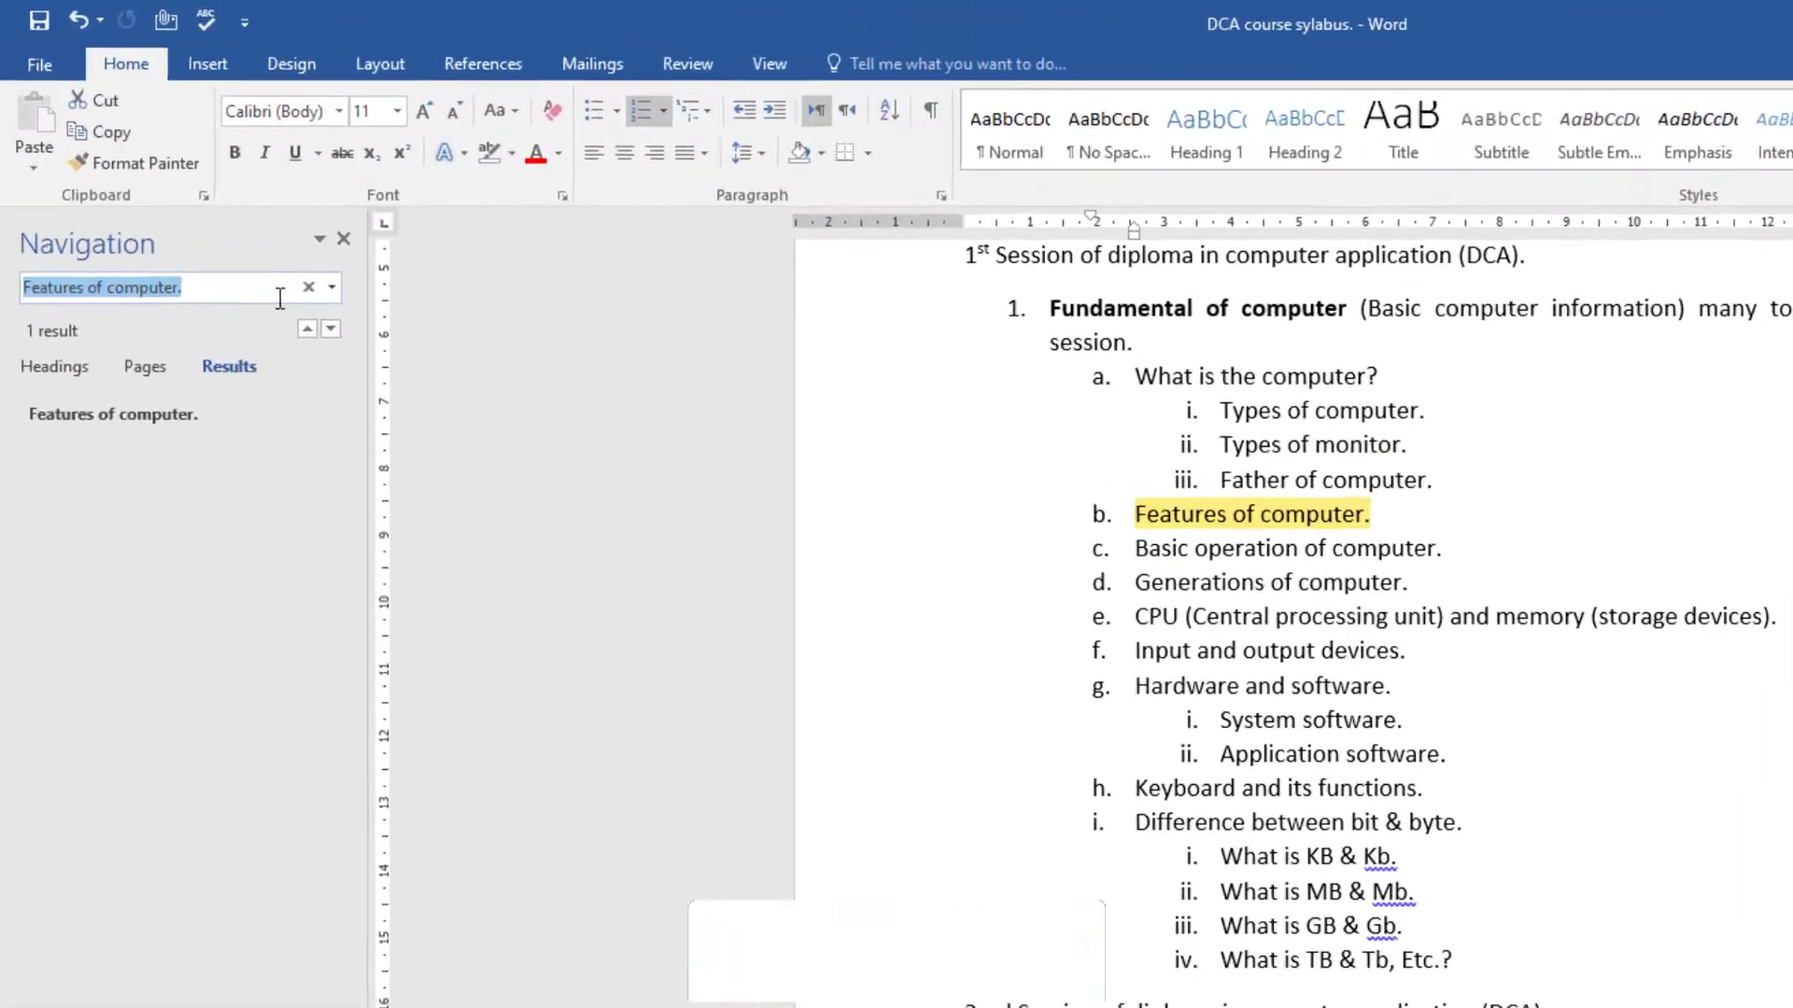
click(211, 196)
click(276, 362)
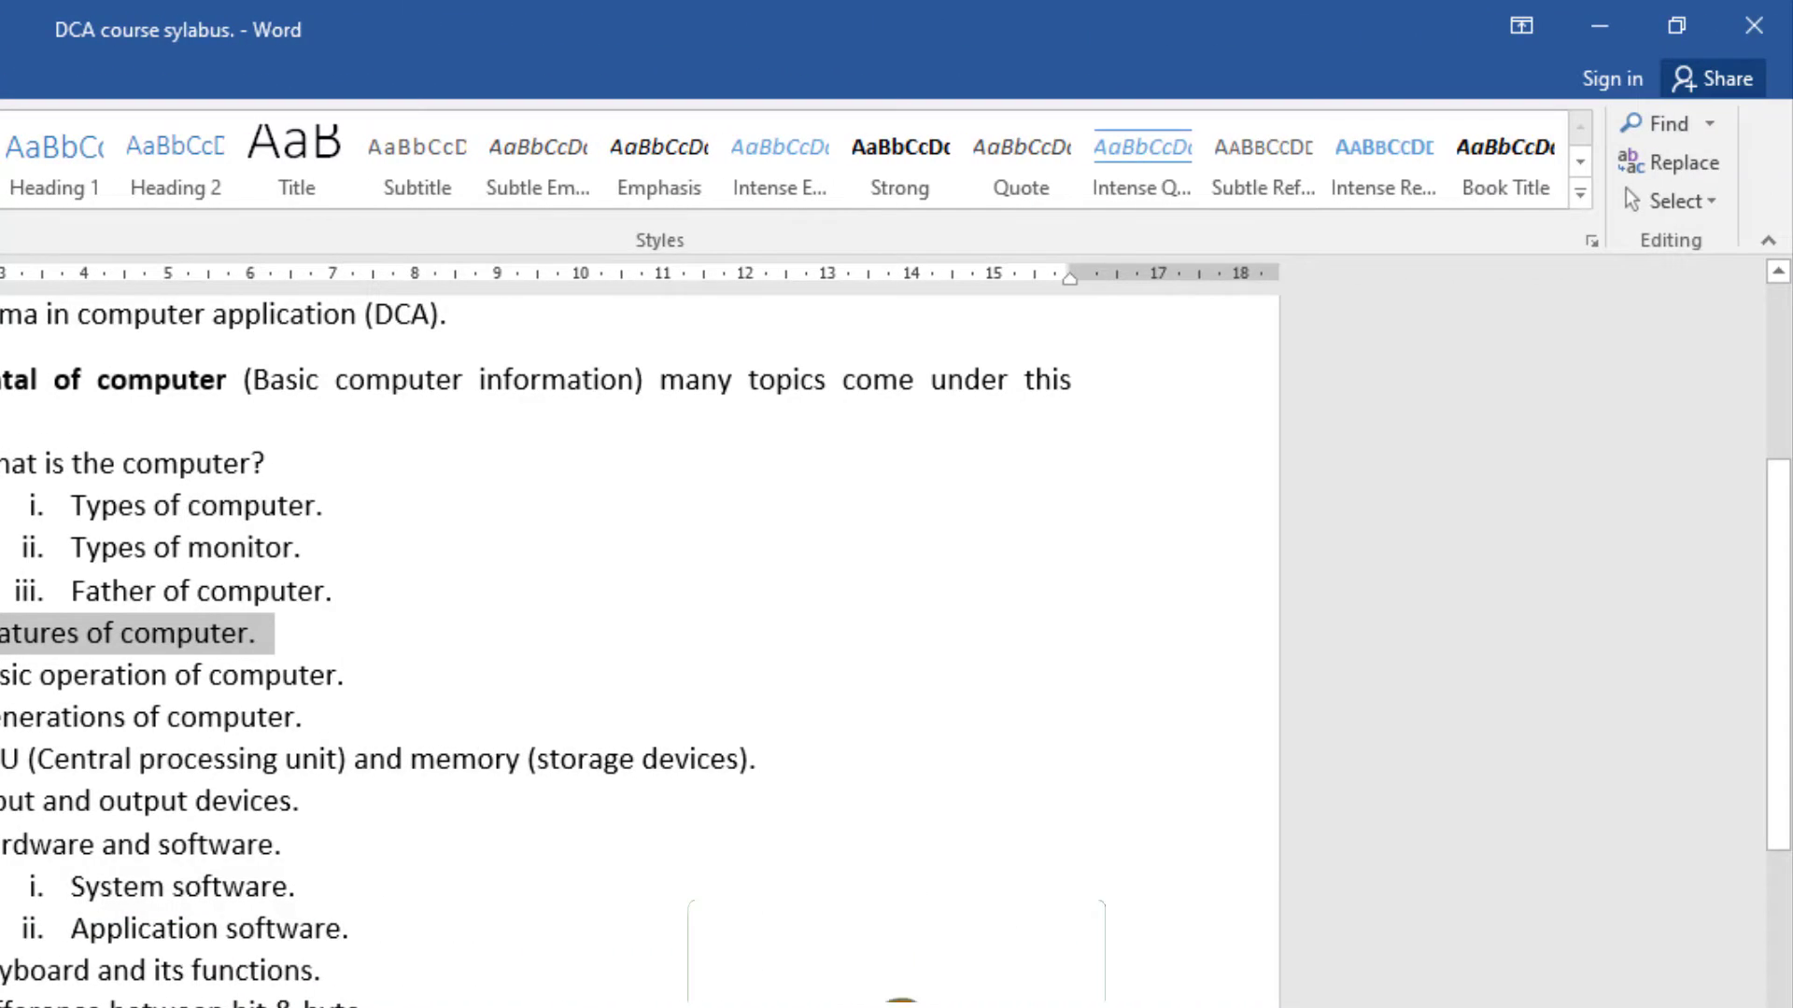
key(ctrl+h)
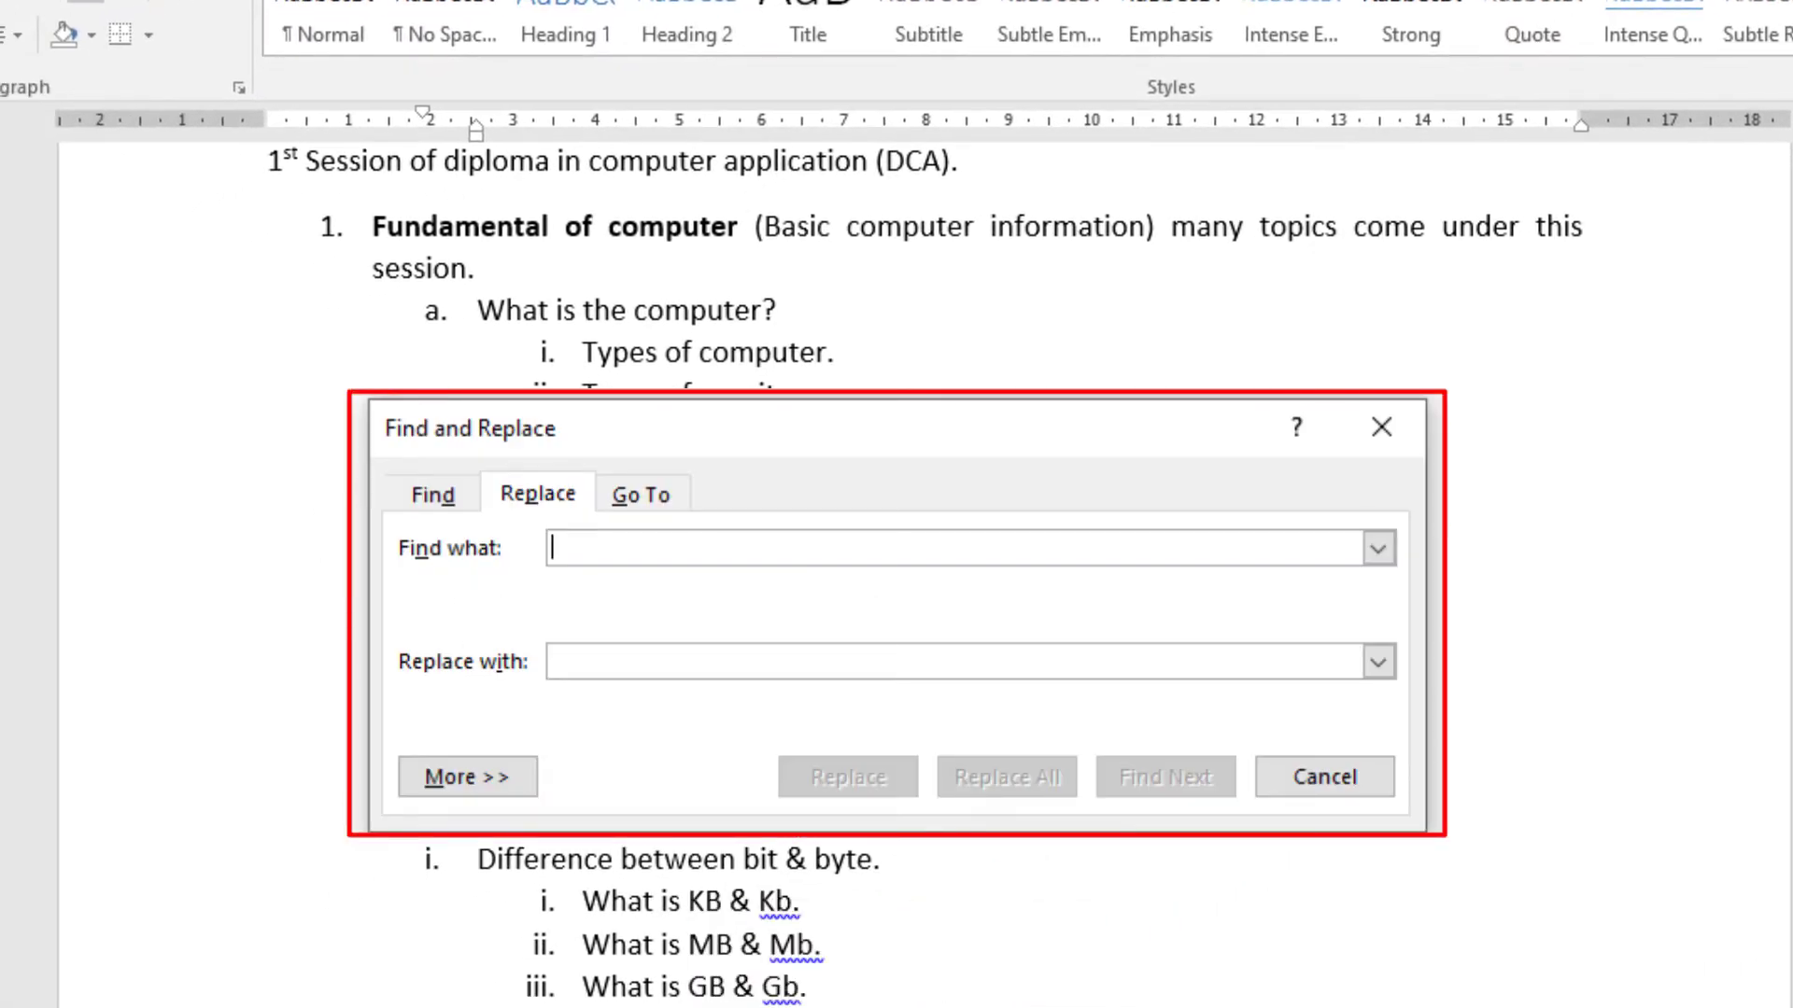
scroll(186, 560, up, 5)
scroll(187, 560, up, 1)
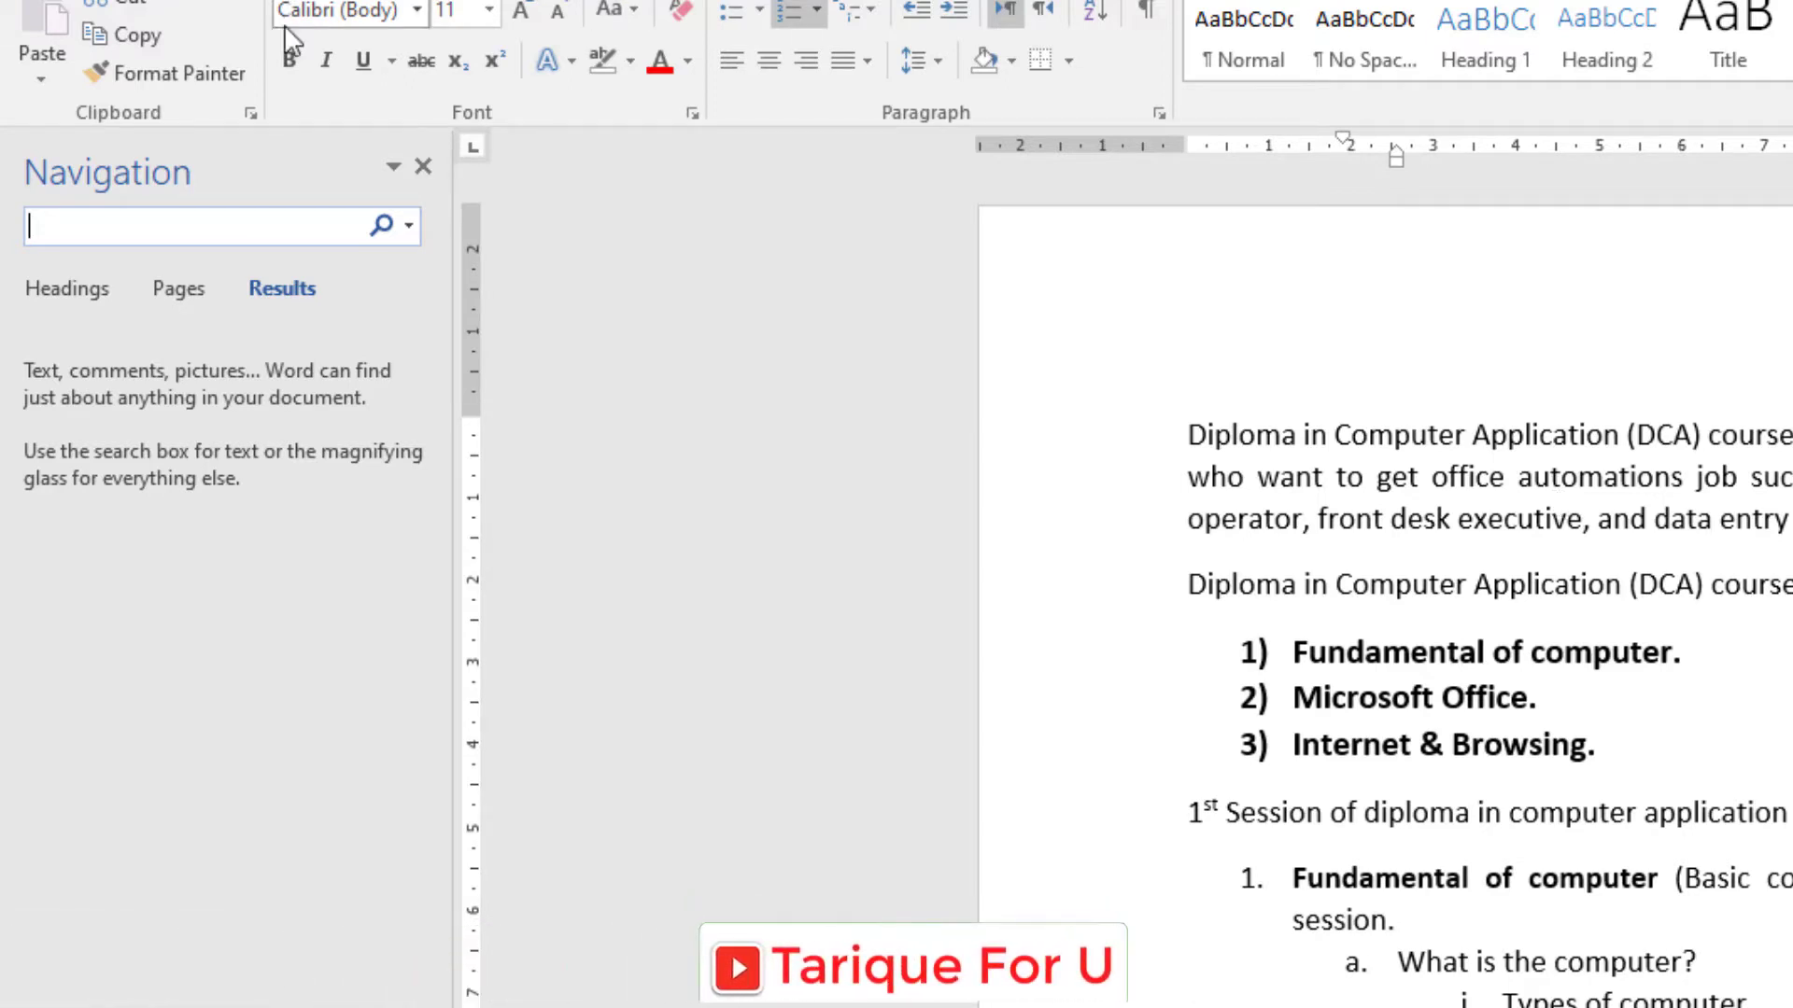
Step: Search the syllabus for 'Microsoft' and scroll through the 9 highlighted matches
click(264, 223)
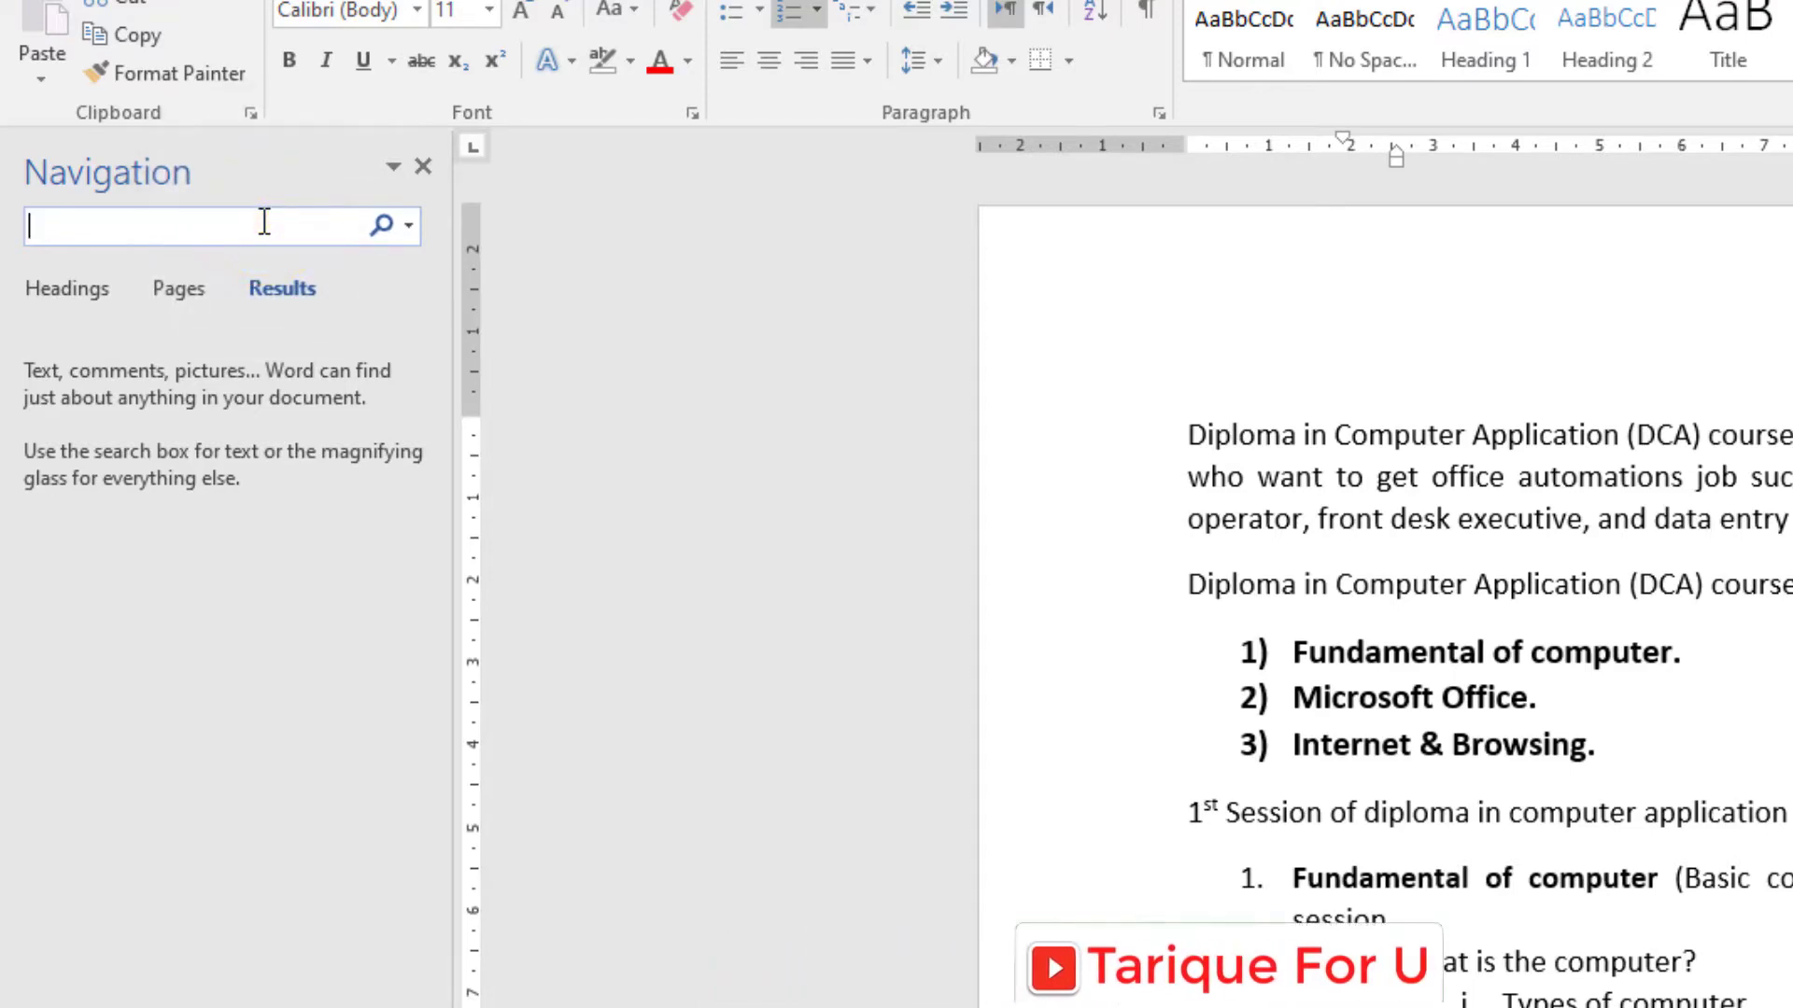
text(M)
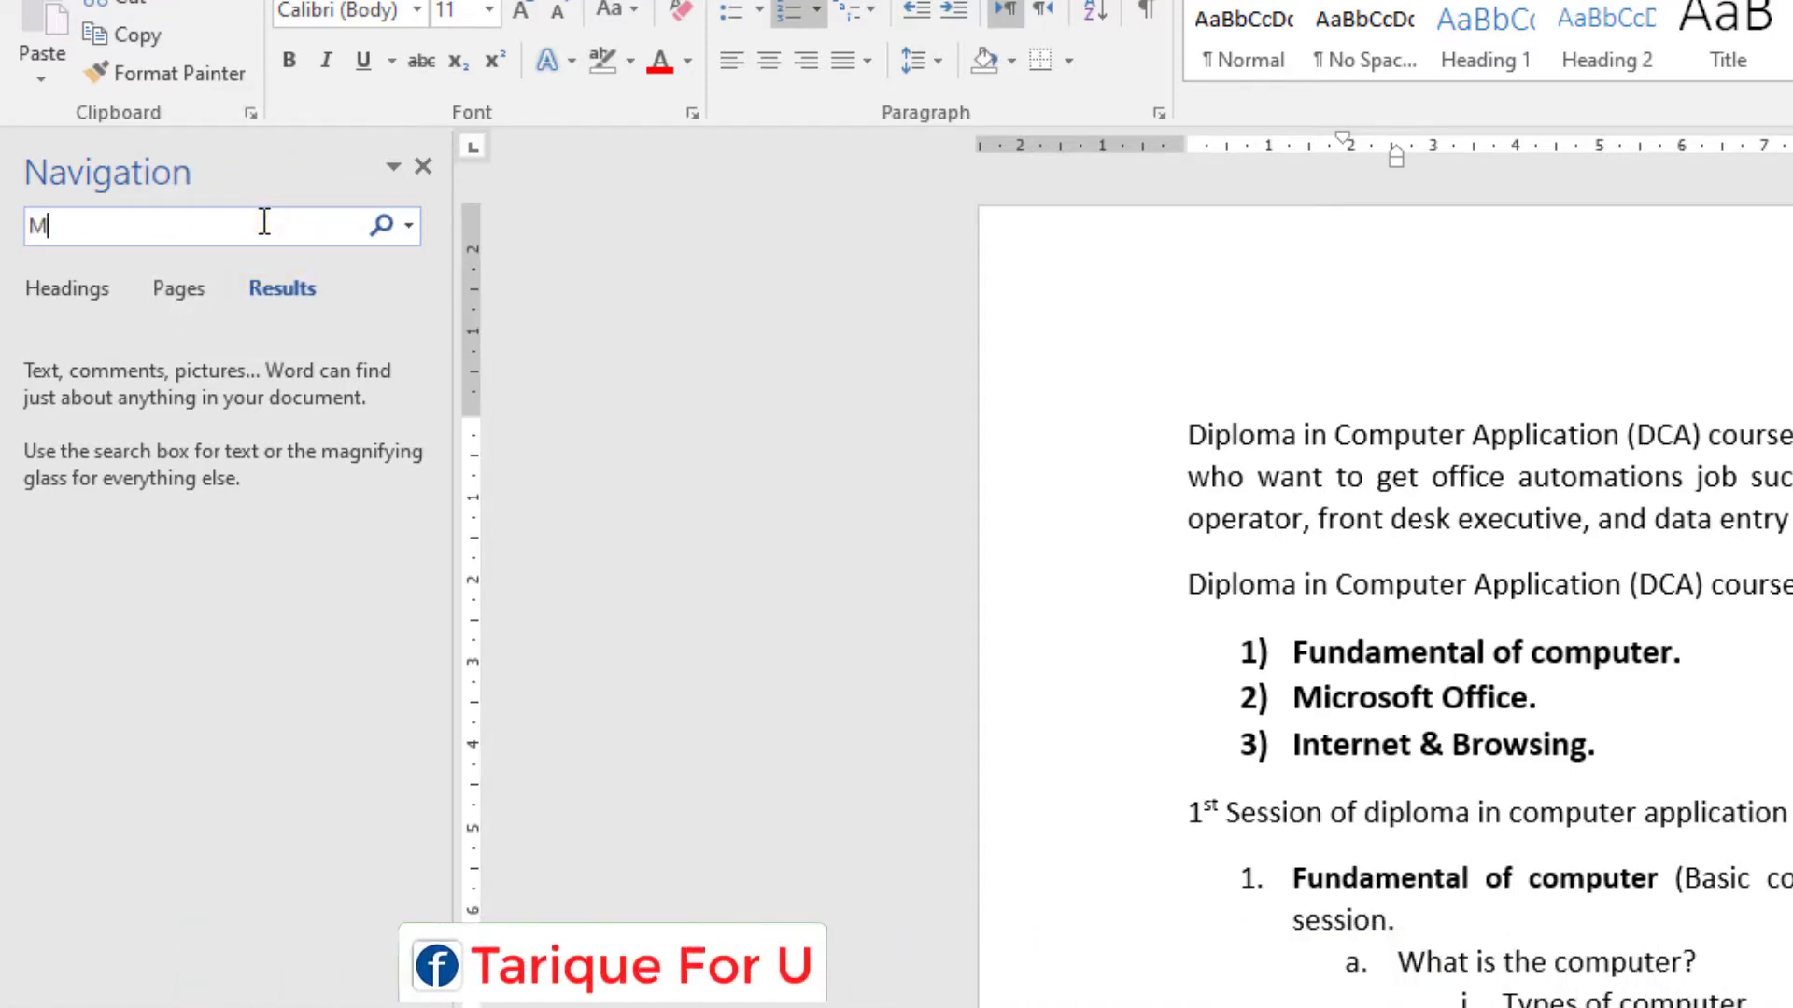
text(icrosoft)
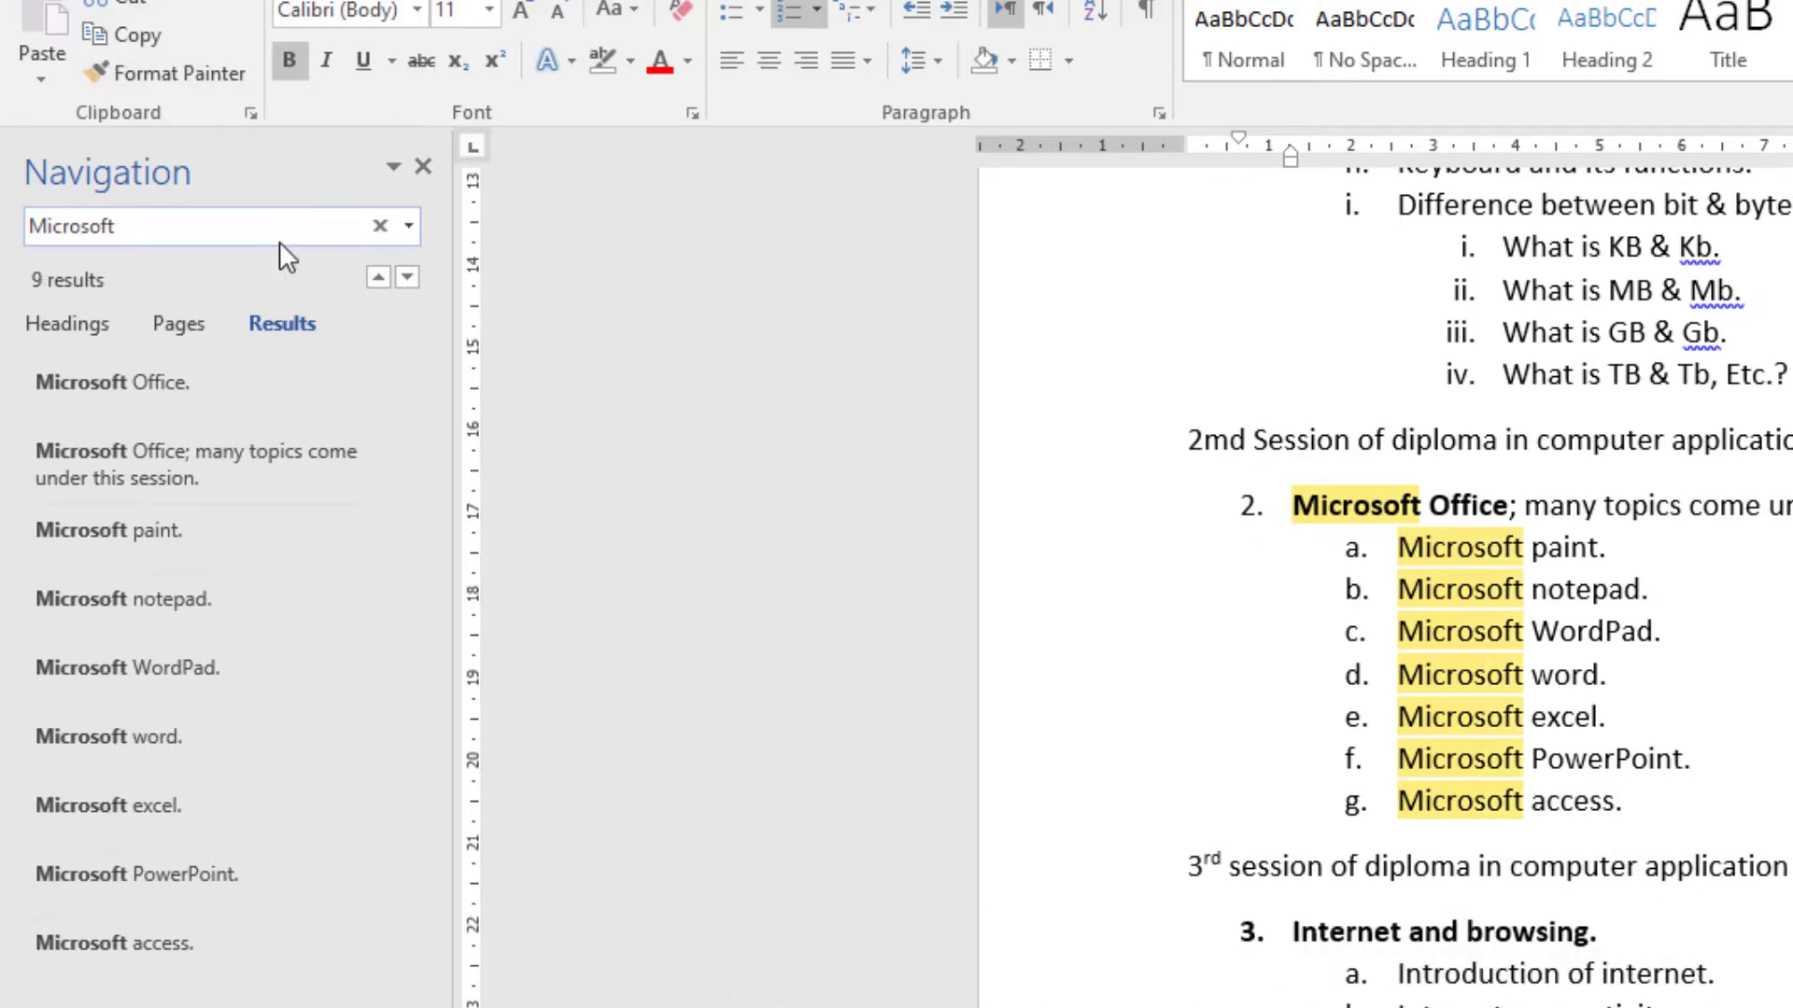
scroll(1640, 640, up, 5)
scroll(1624, 544, up, 5)
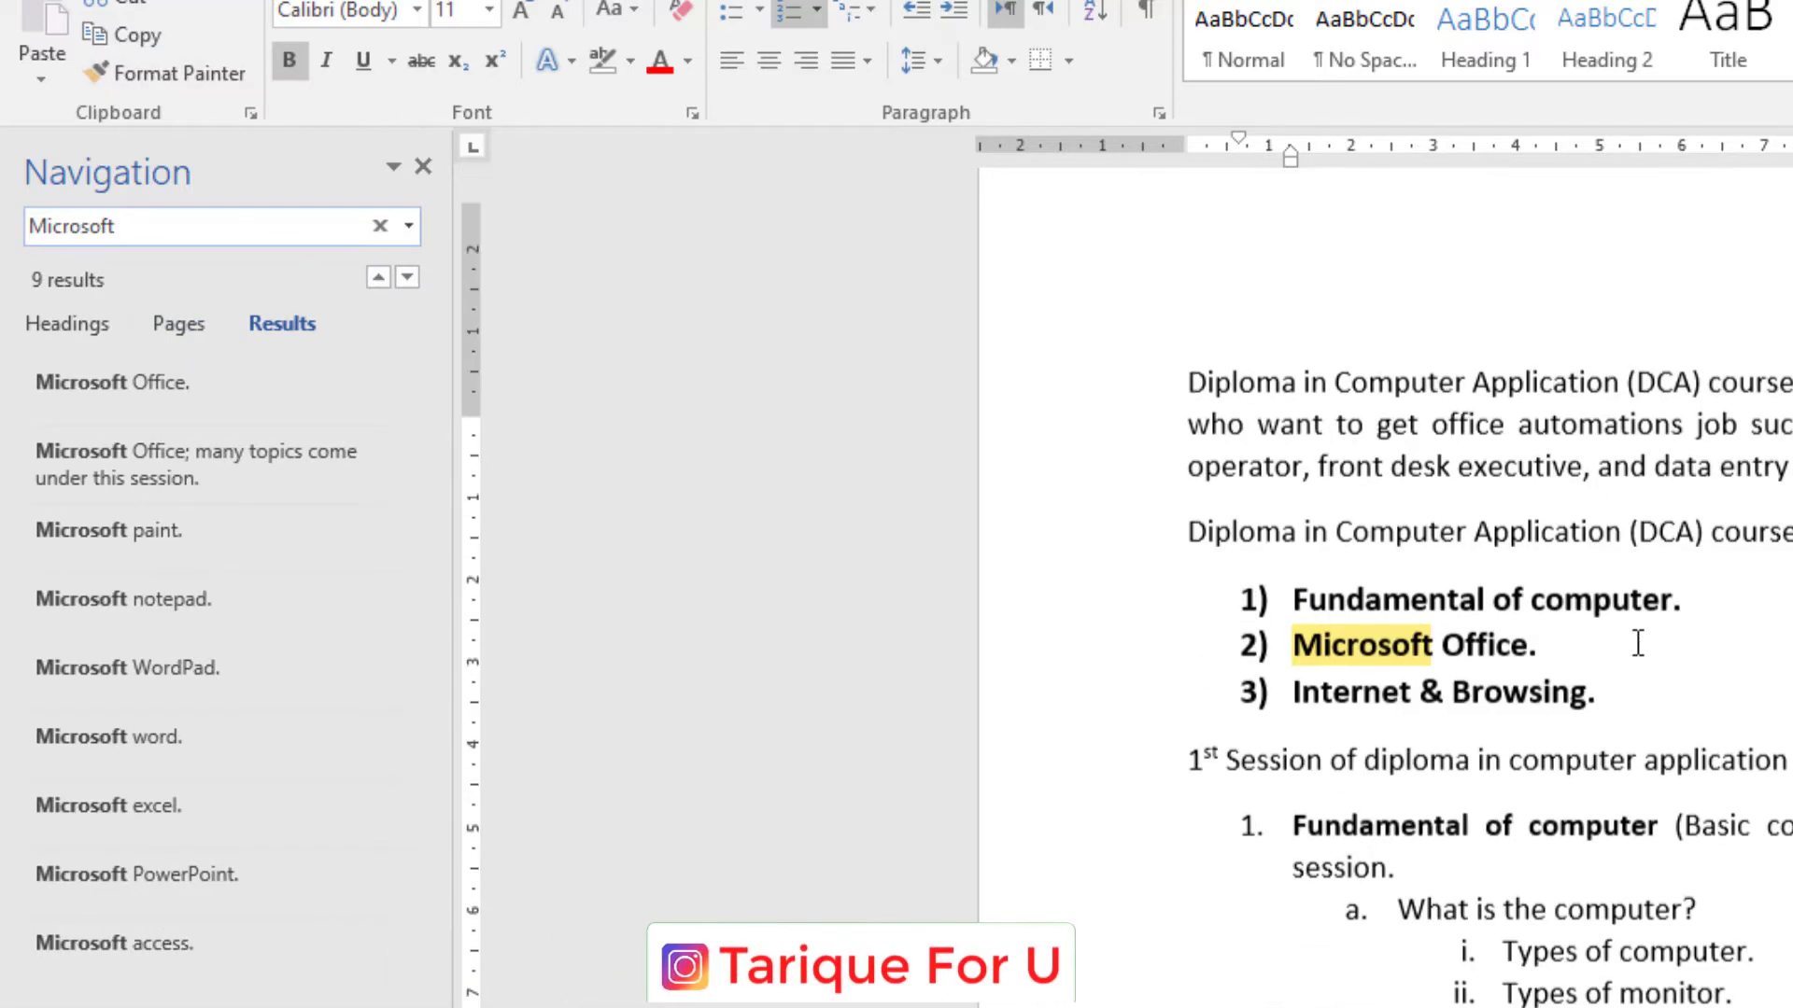
scroll(1633, 640, up, 5)
scroll(1417, 712, down, 5)
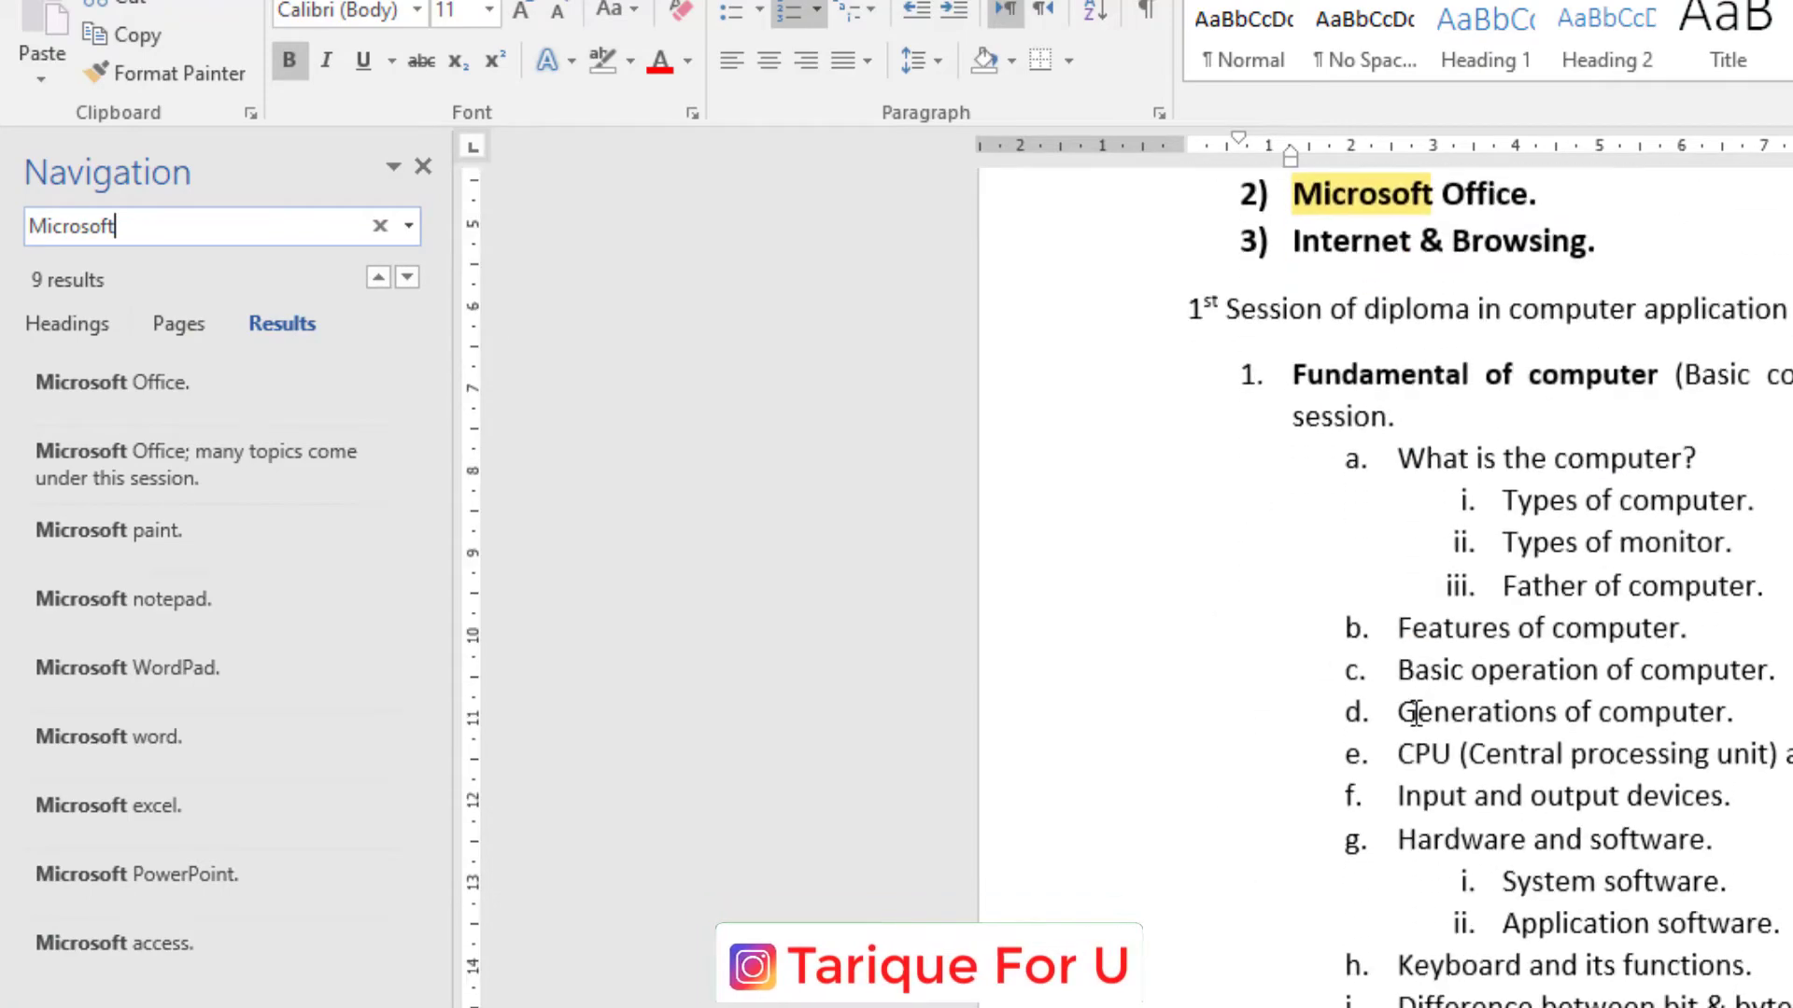
scroll(1300, 704, down, 5)
scroll(1354, 774, up, 5)
scroll(1404, 841, up, 4)
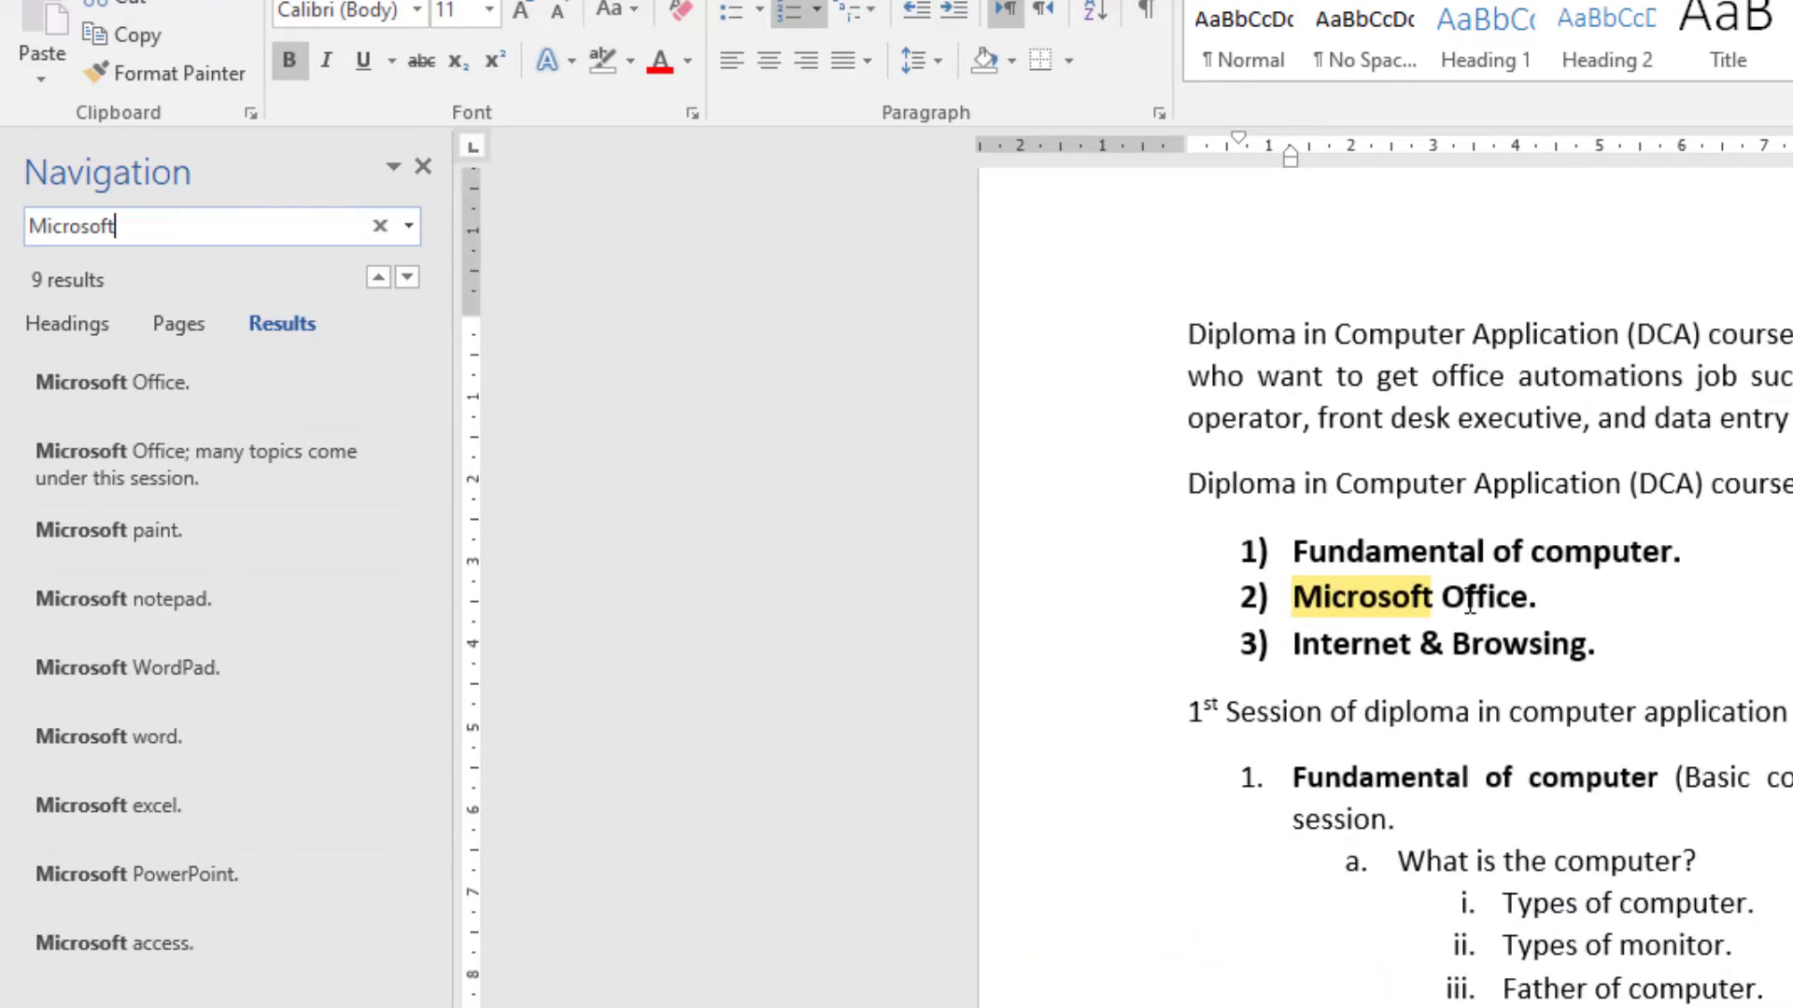
scroll(1456, 654, down, 5)
scroll(1418, 823, down, 4)
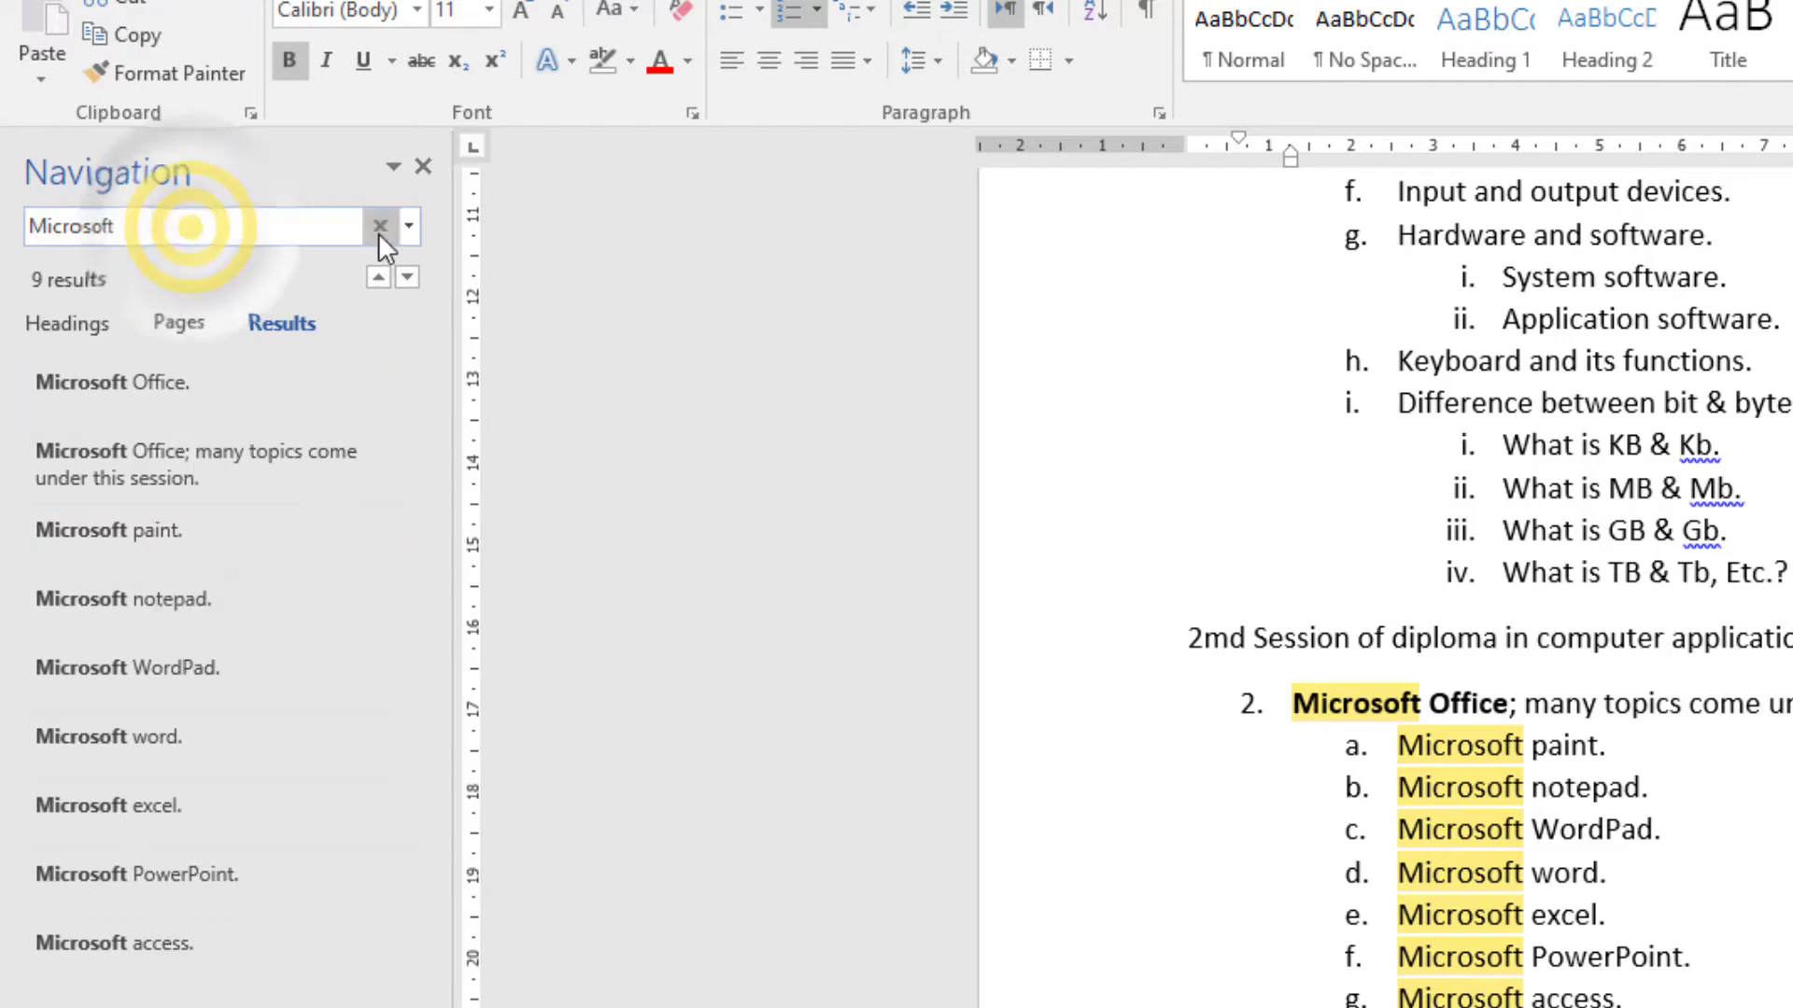
Step: Open Advanced Find from the search options, with 'Microsoft' in Find what
click(408, 228)
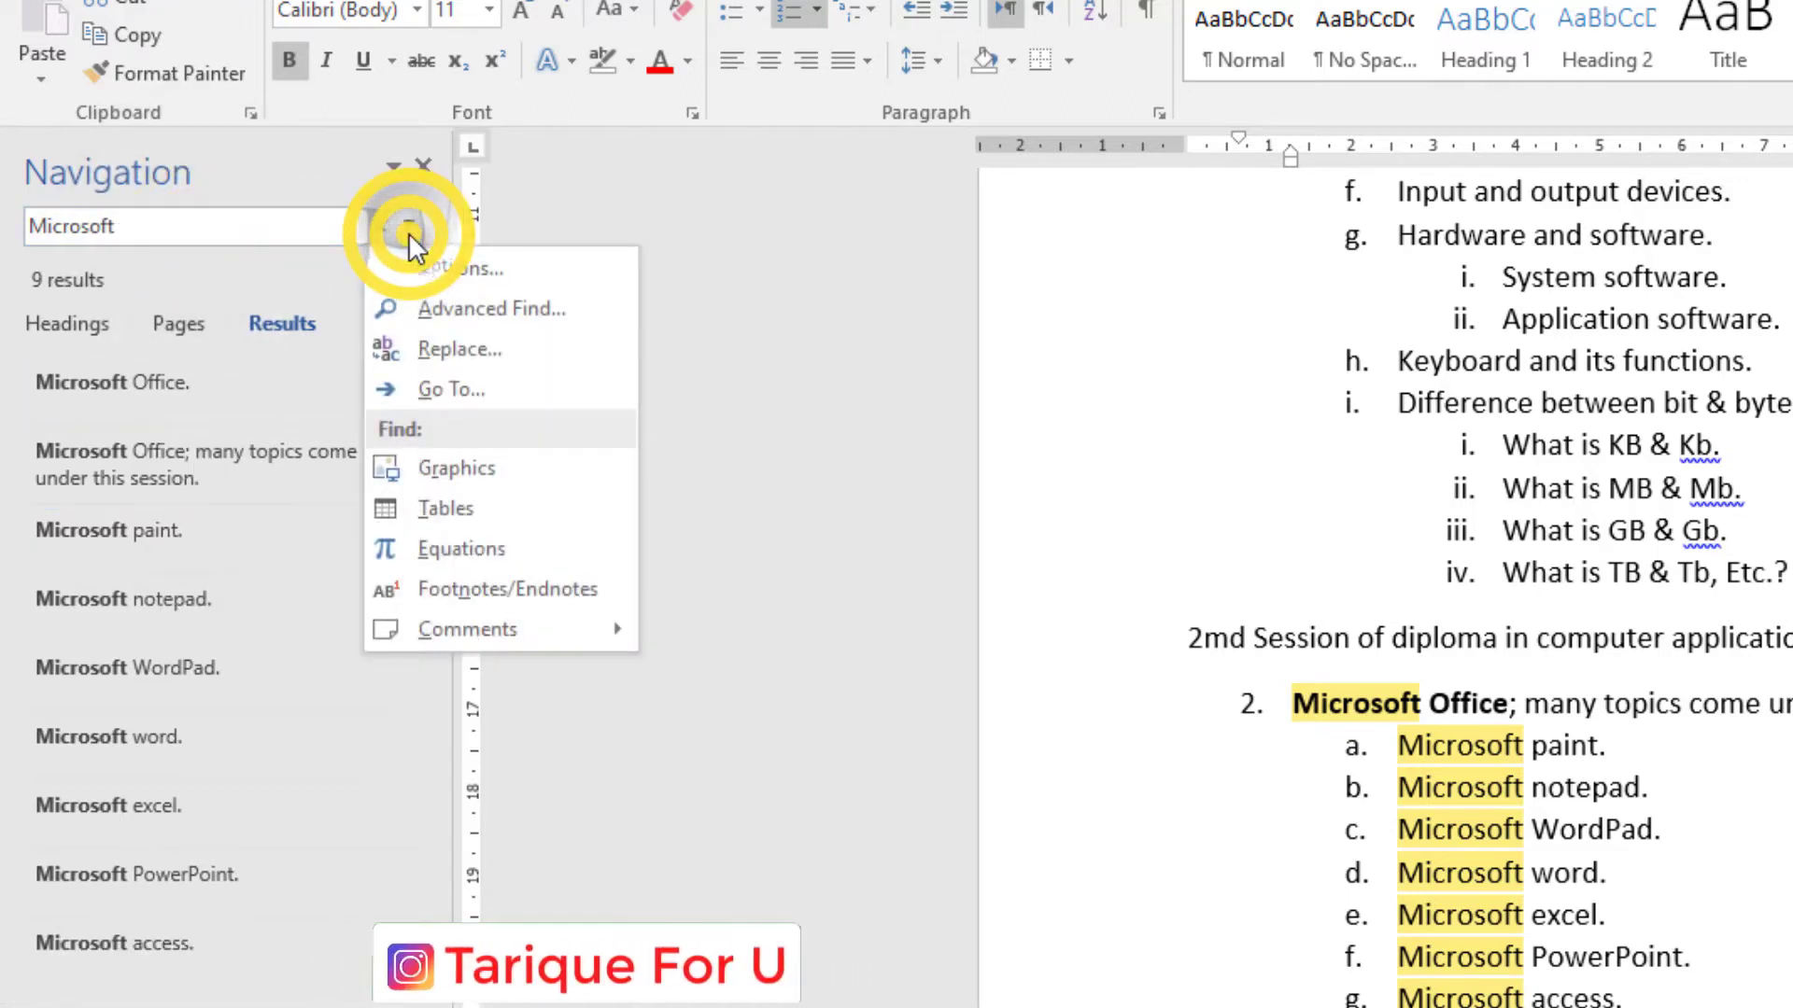
click(468, 310)
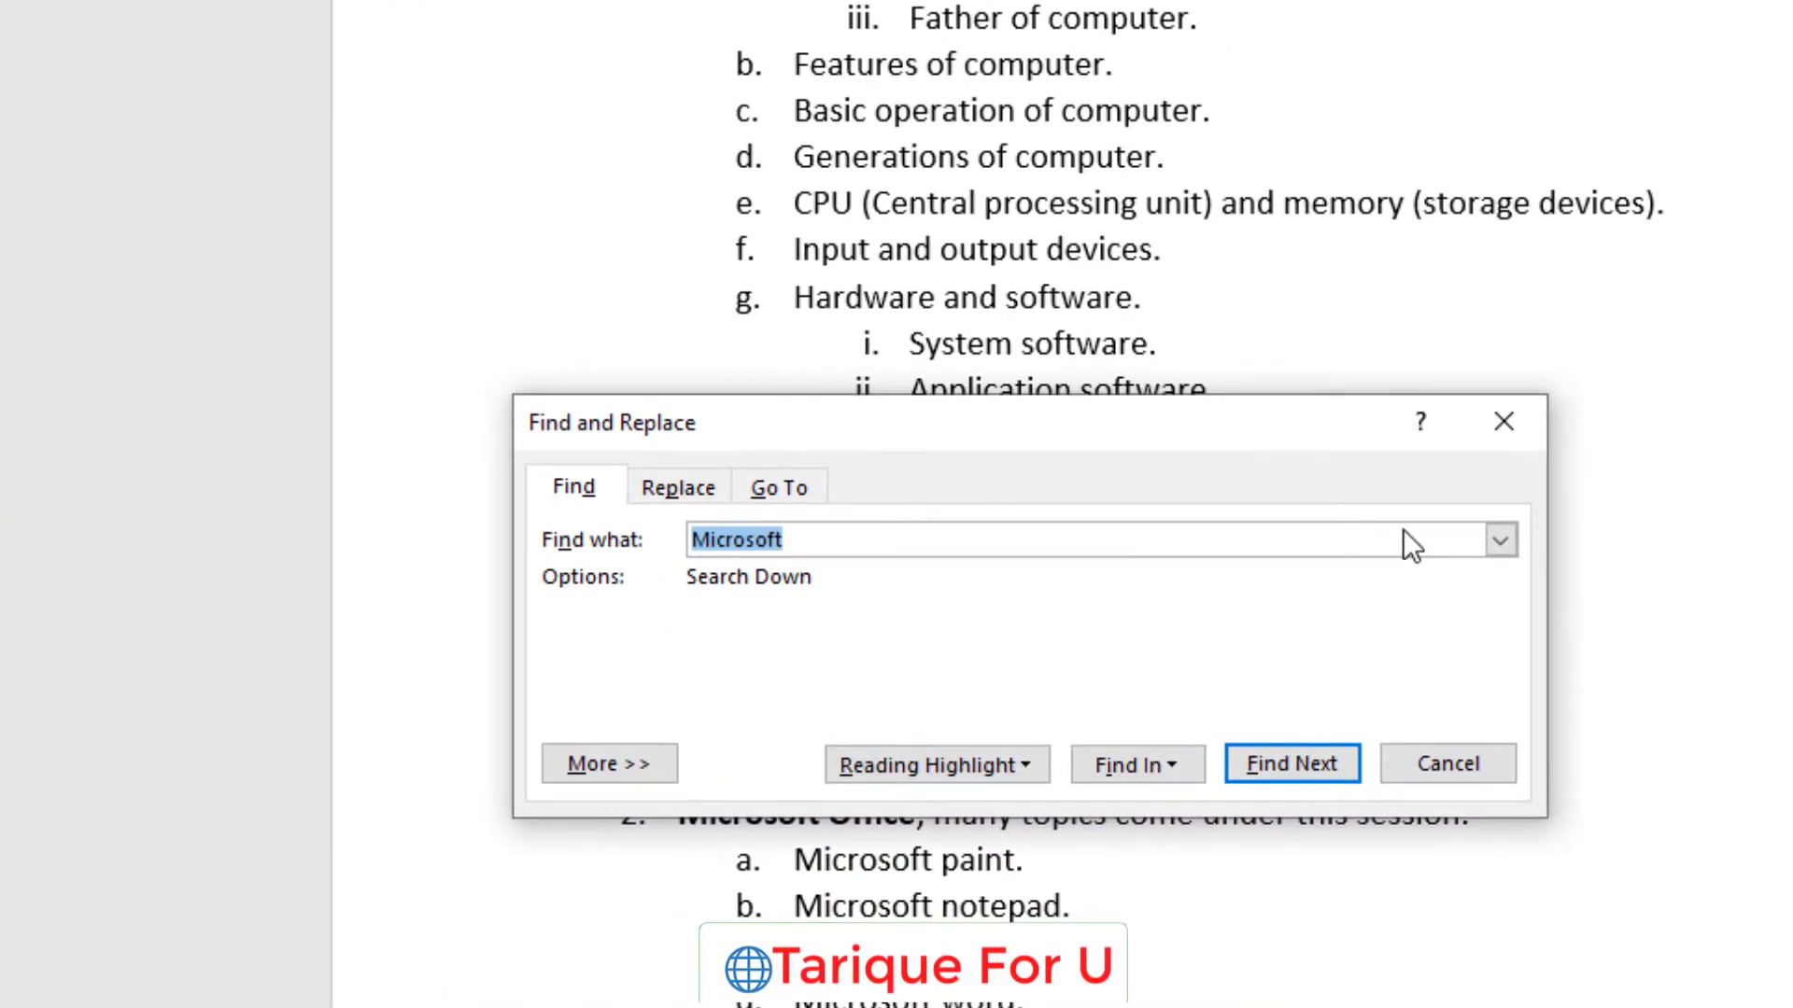
drag(1162, 424, 1195, 366)
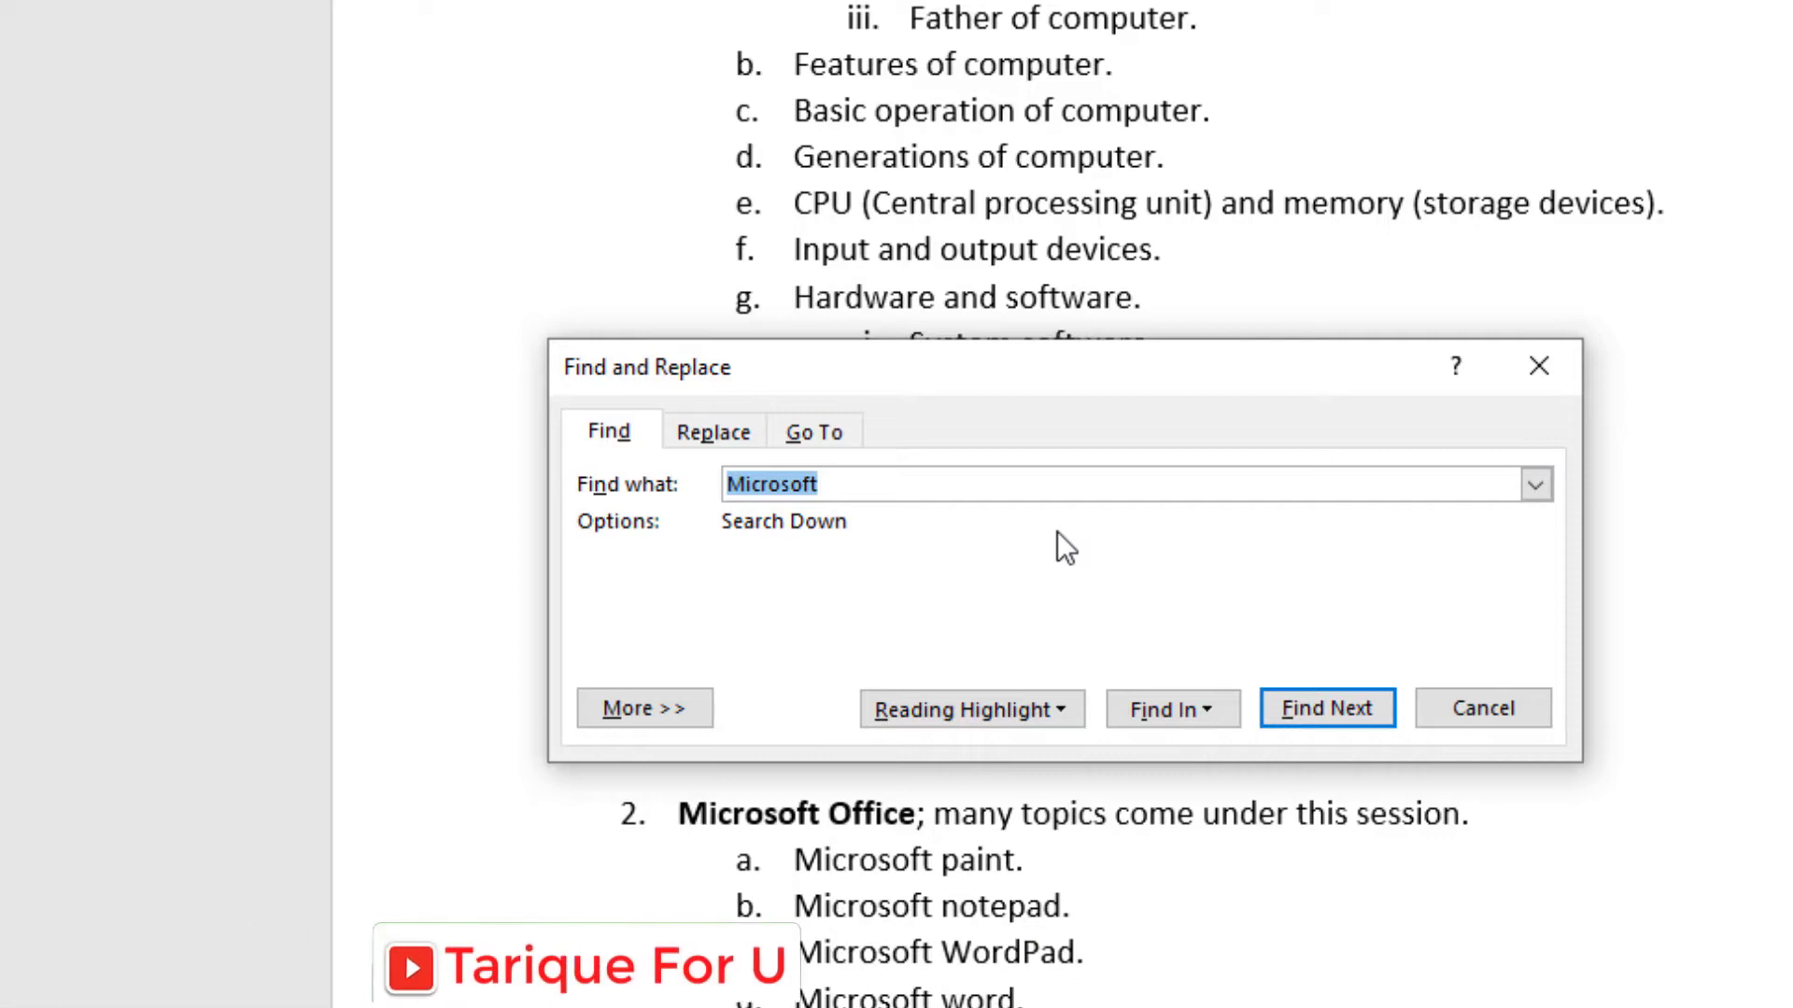
click(881, 487)
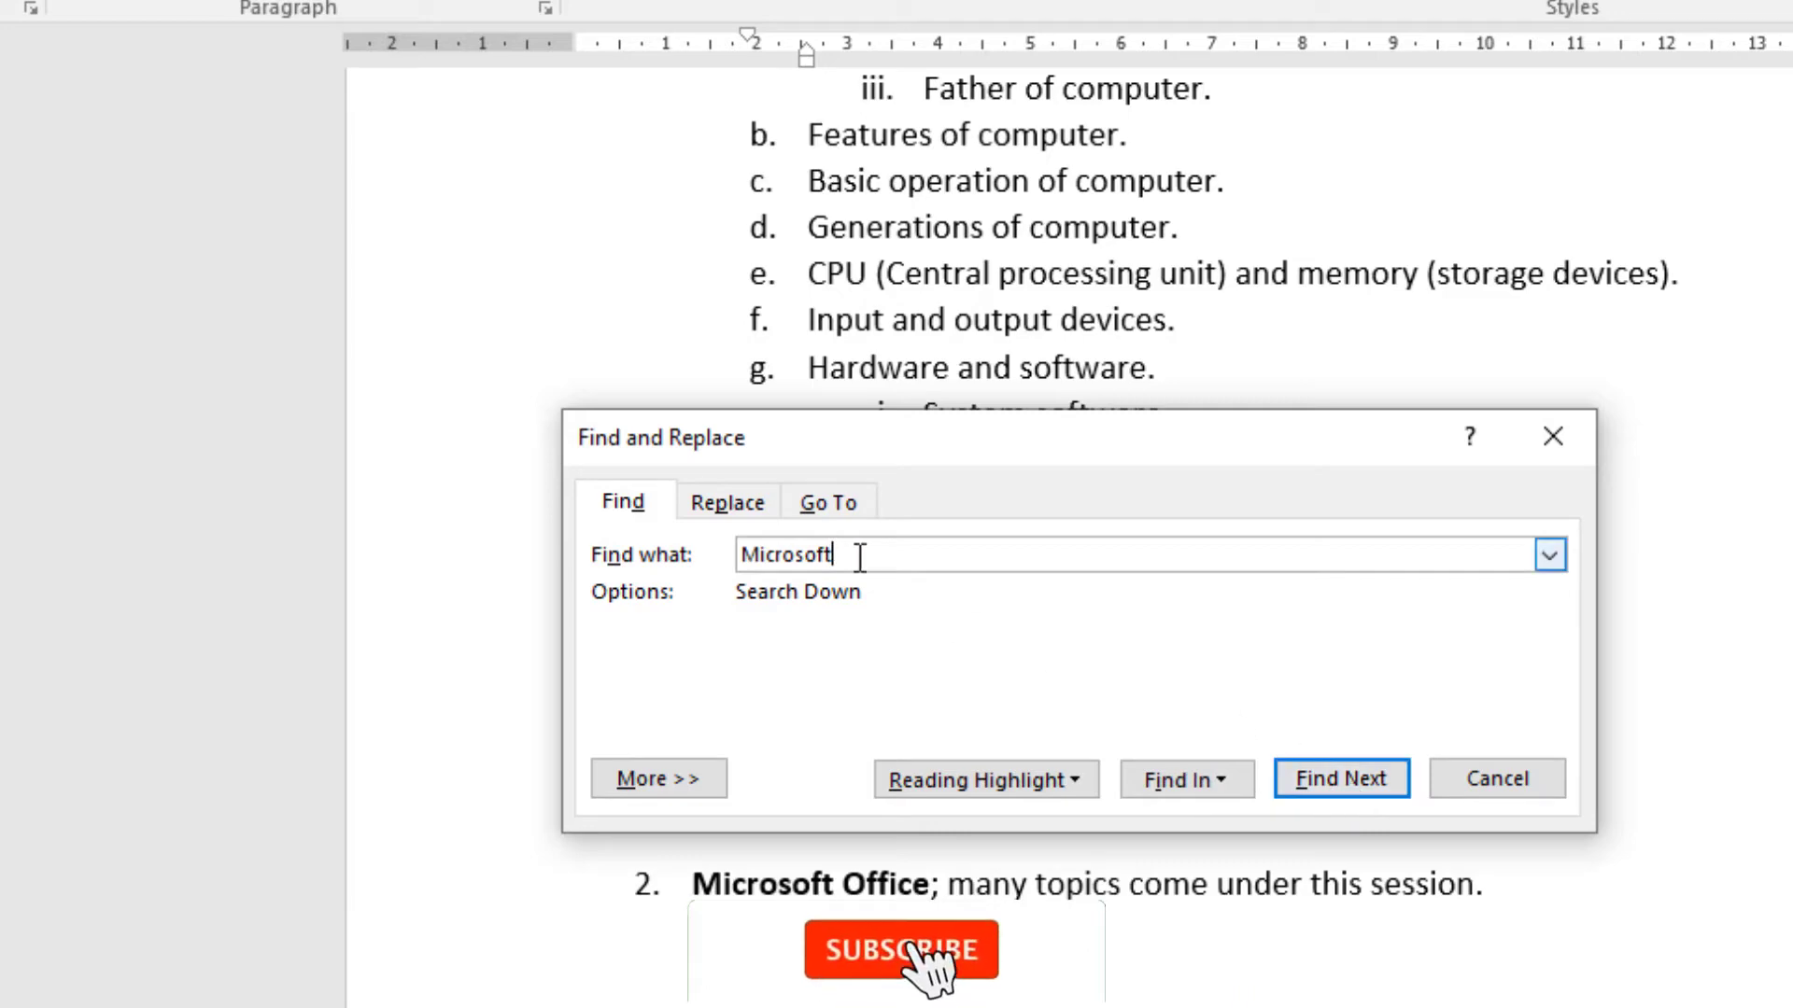
Step: Use Find Next through every 'Microsoft' match, items a to g, then dismiss the finished-searching message
key(Return)
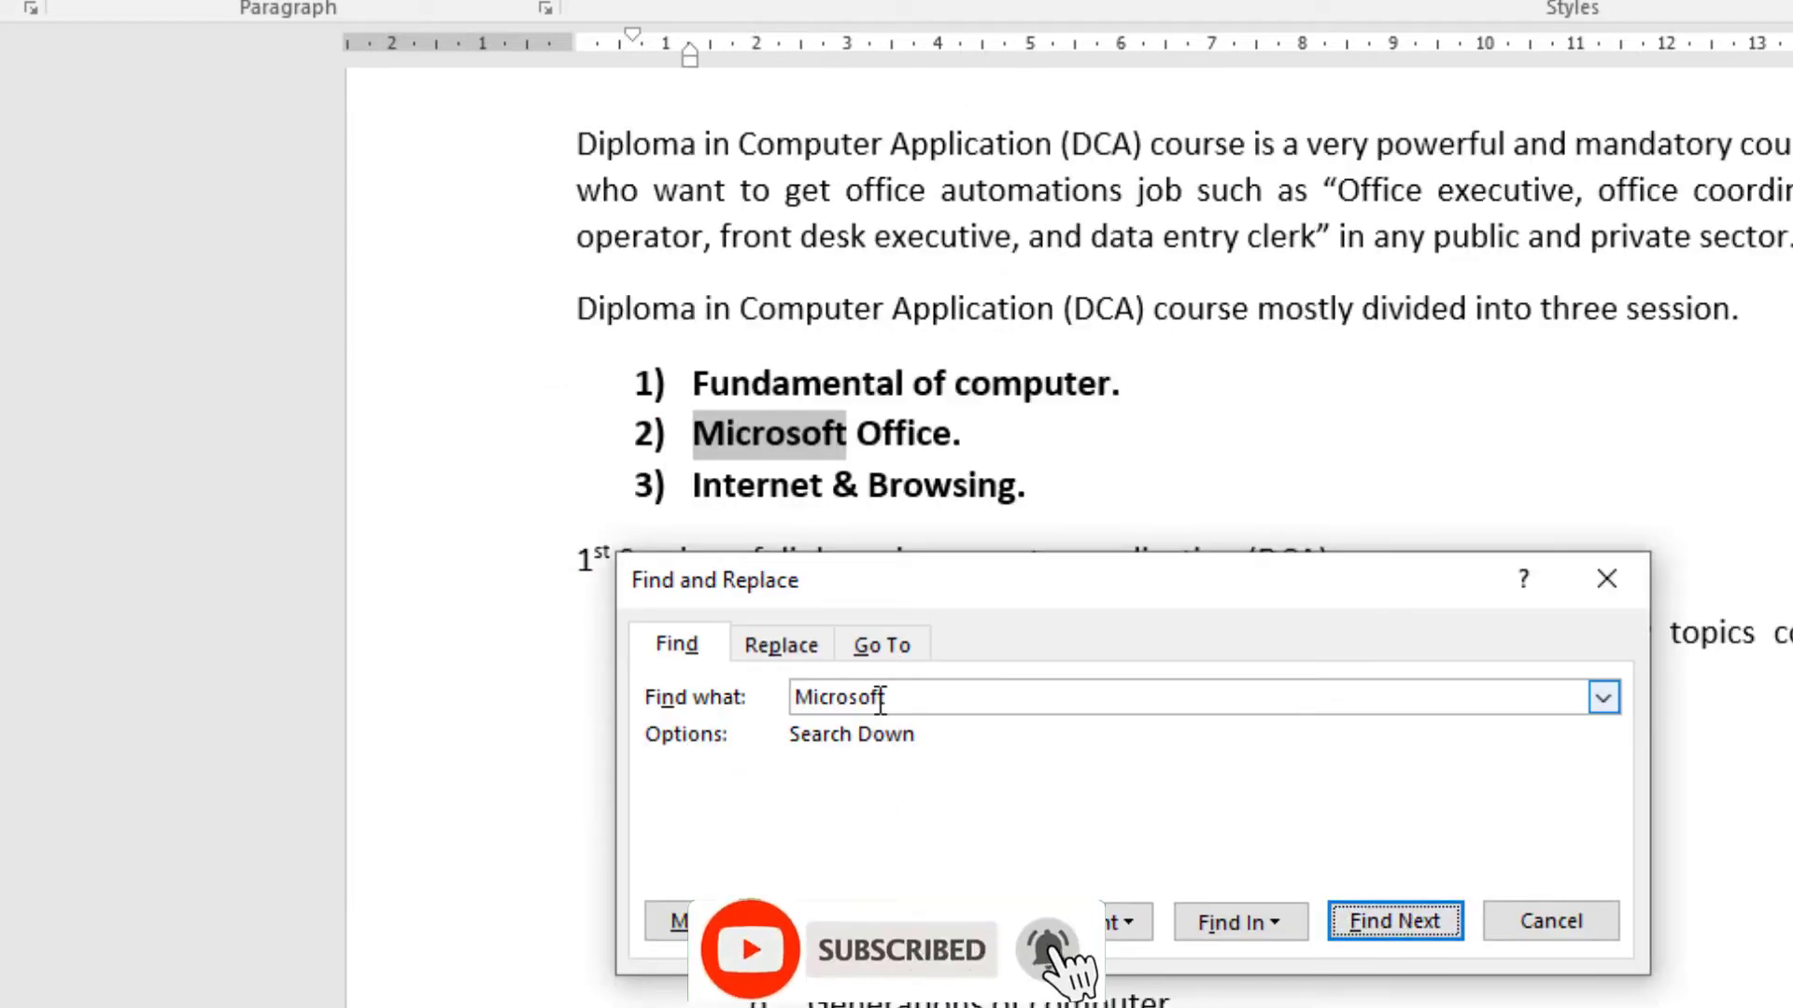
click(1388, 922)
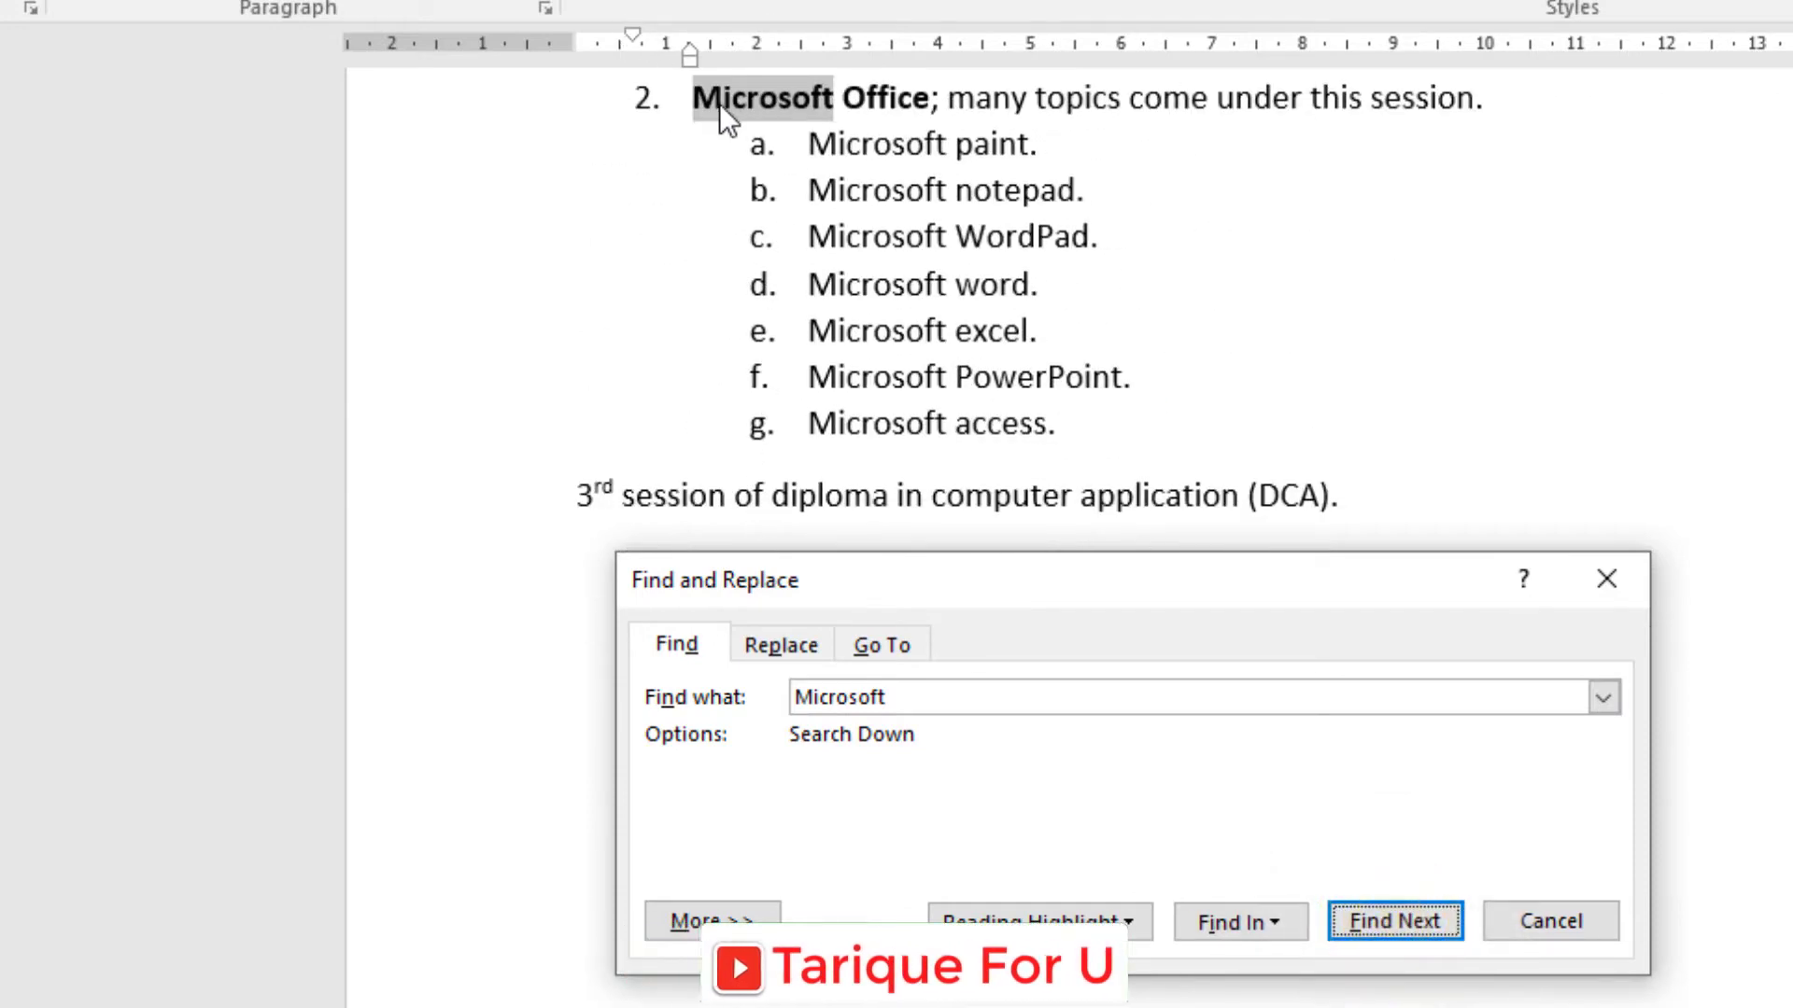
click(1395, 922)
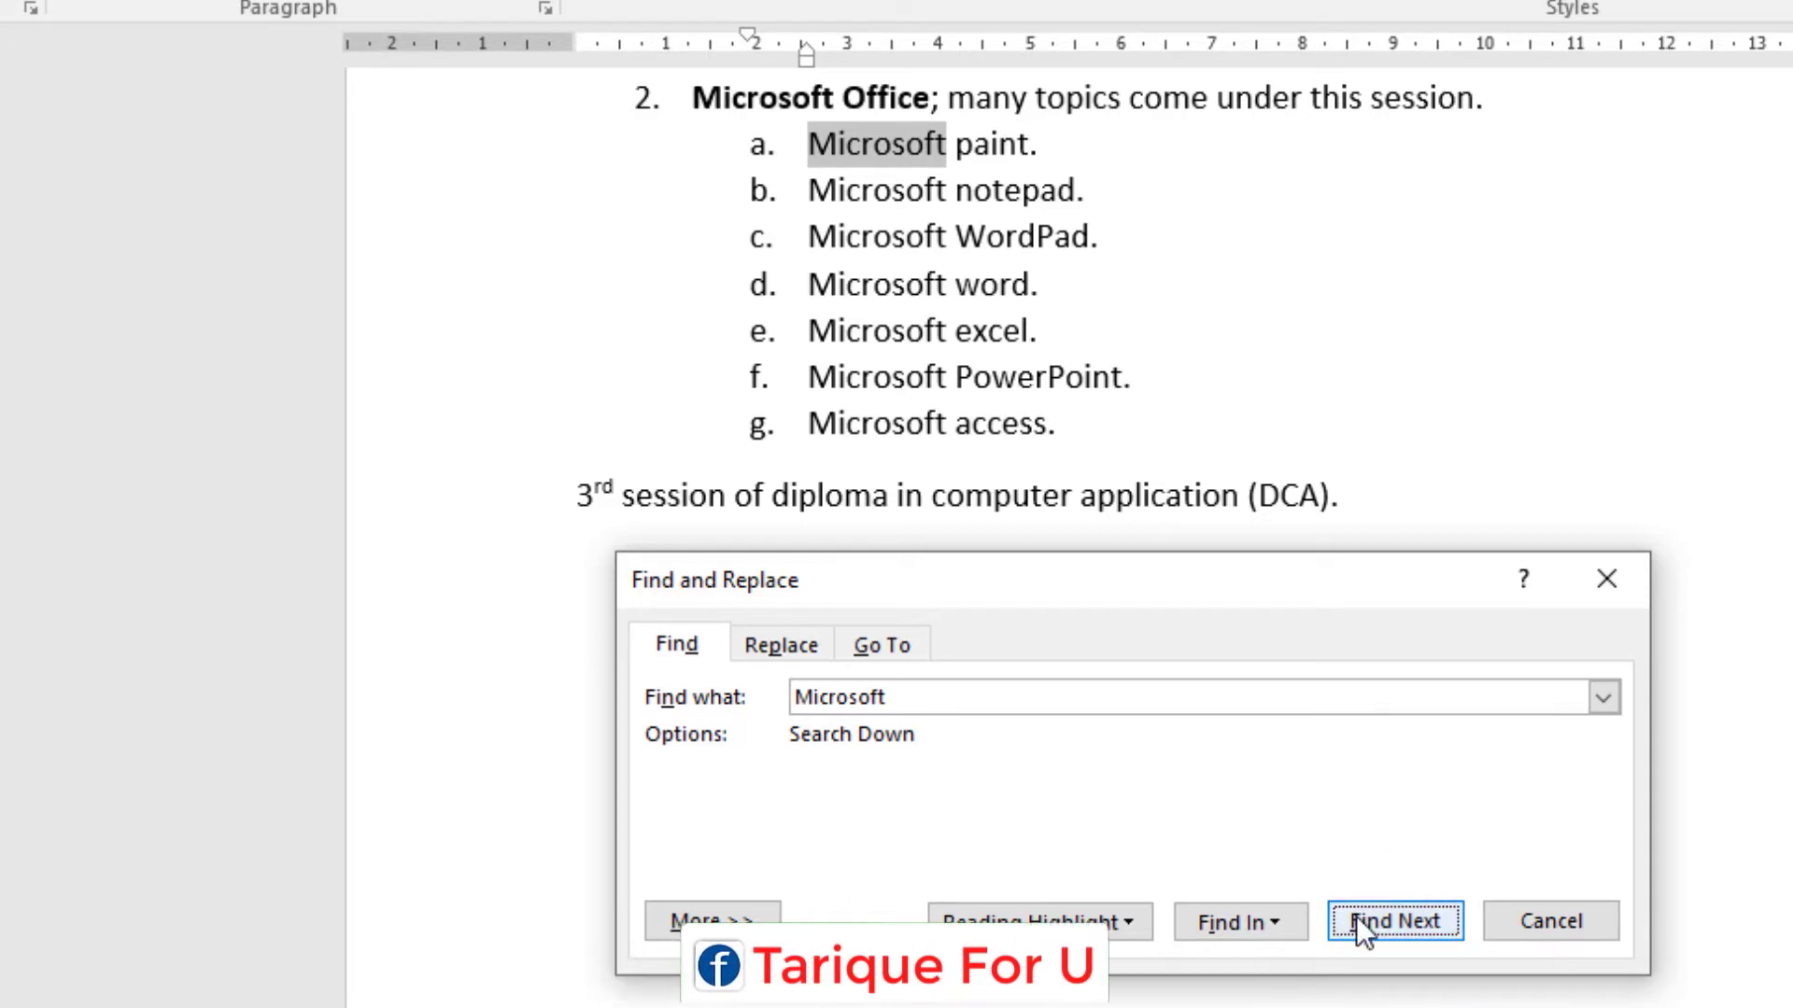
click(1355, 916)
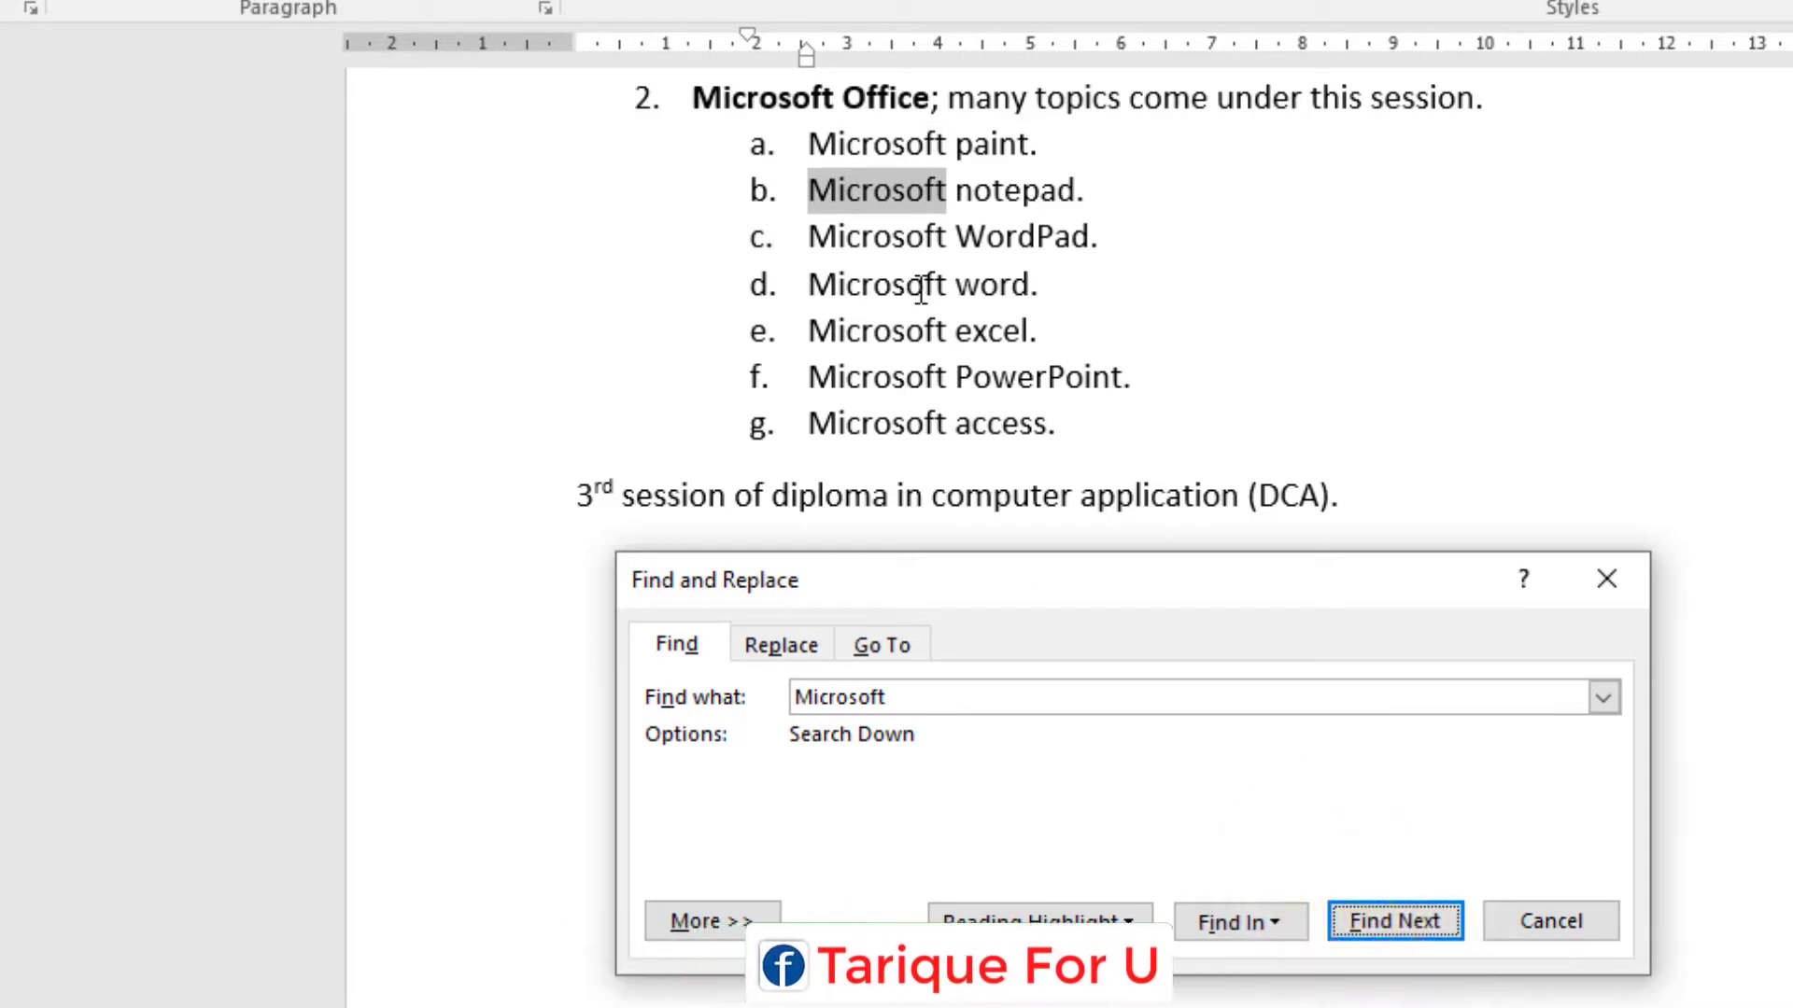
click(1350, 916)
click(1350, 916)
click(1350, 916)
click(1350, 915)
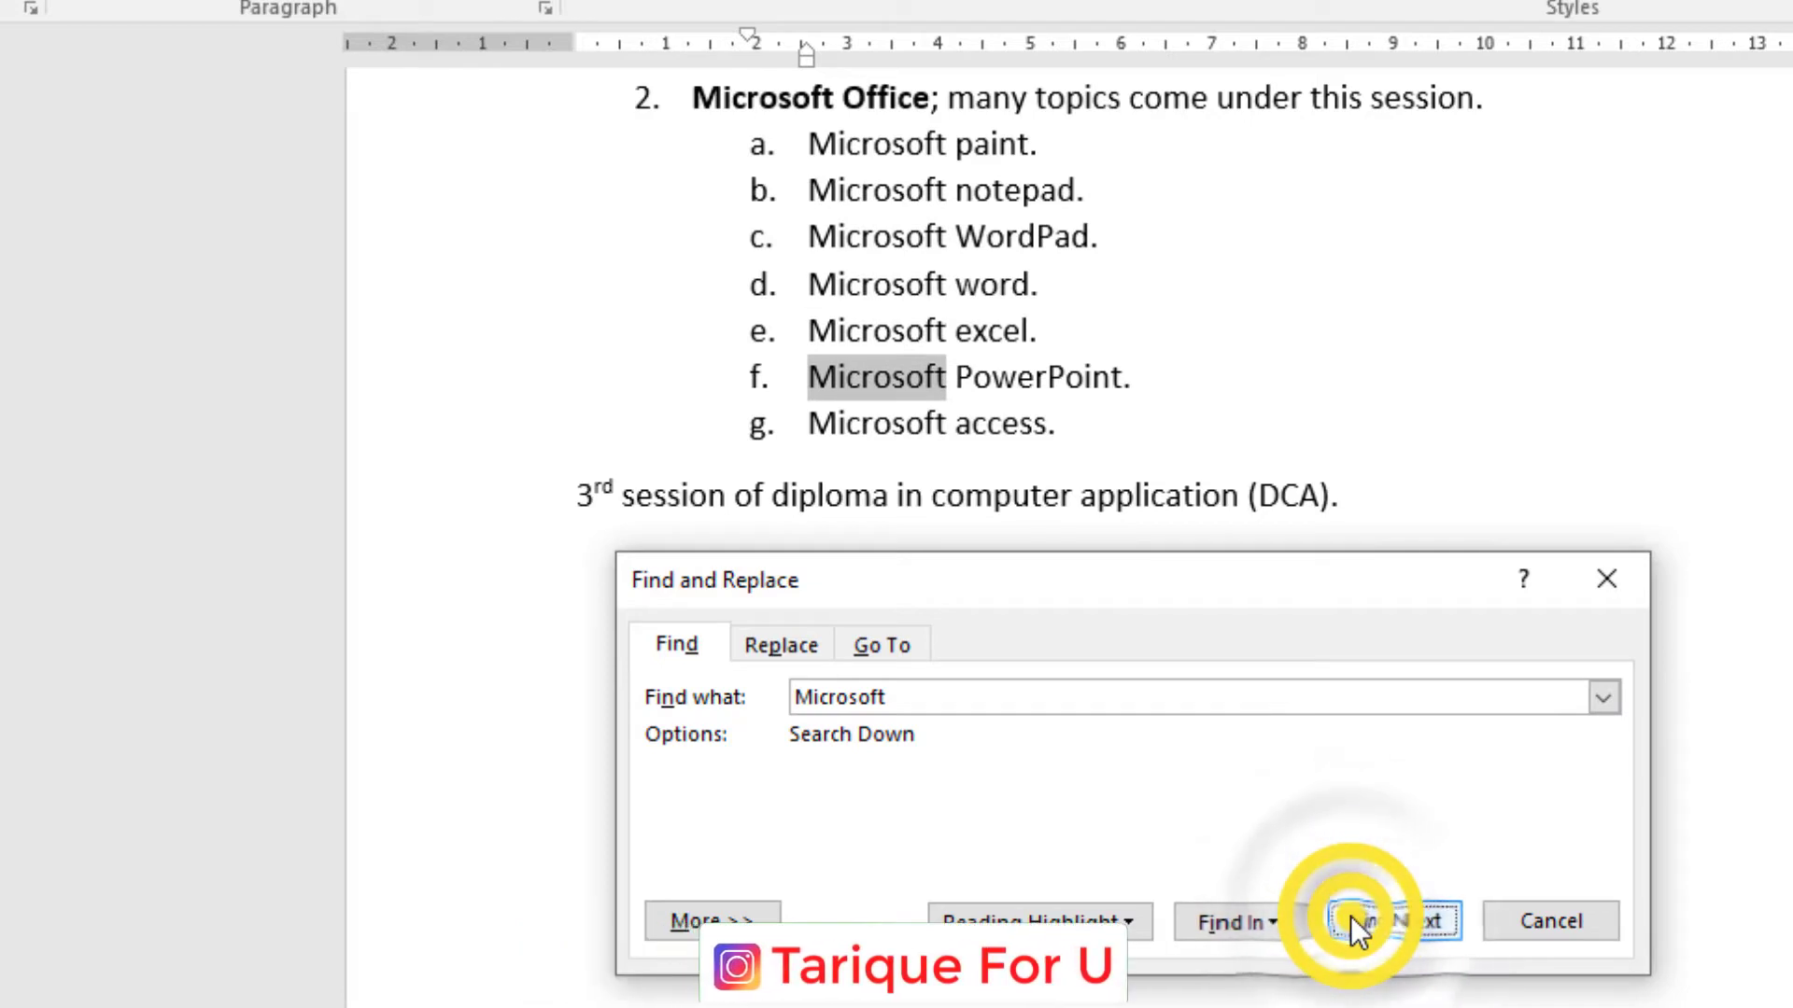
click(1350, 916)
click(1350, 916)
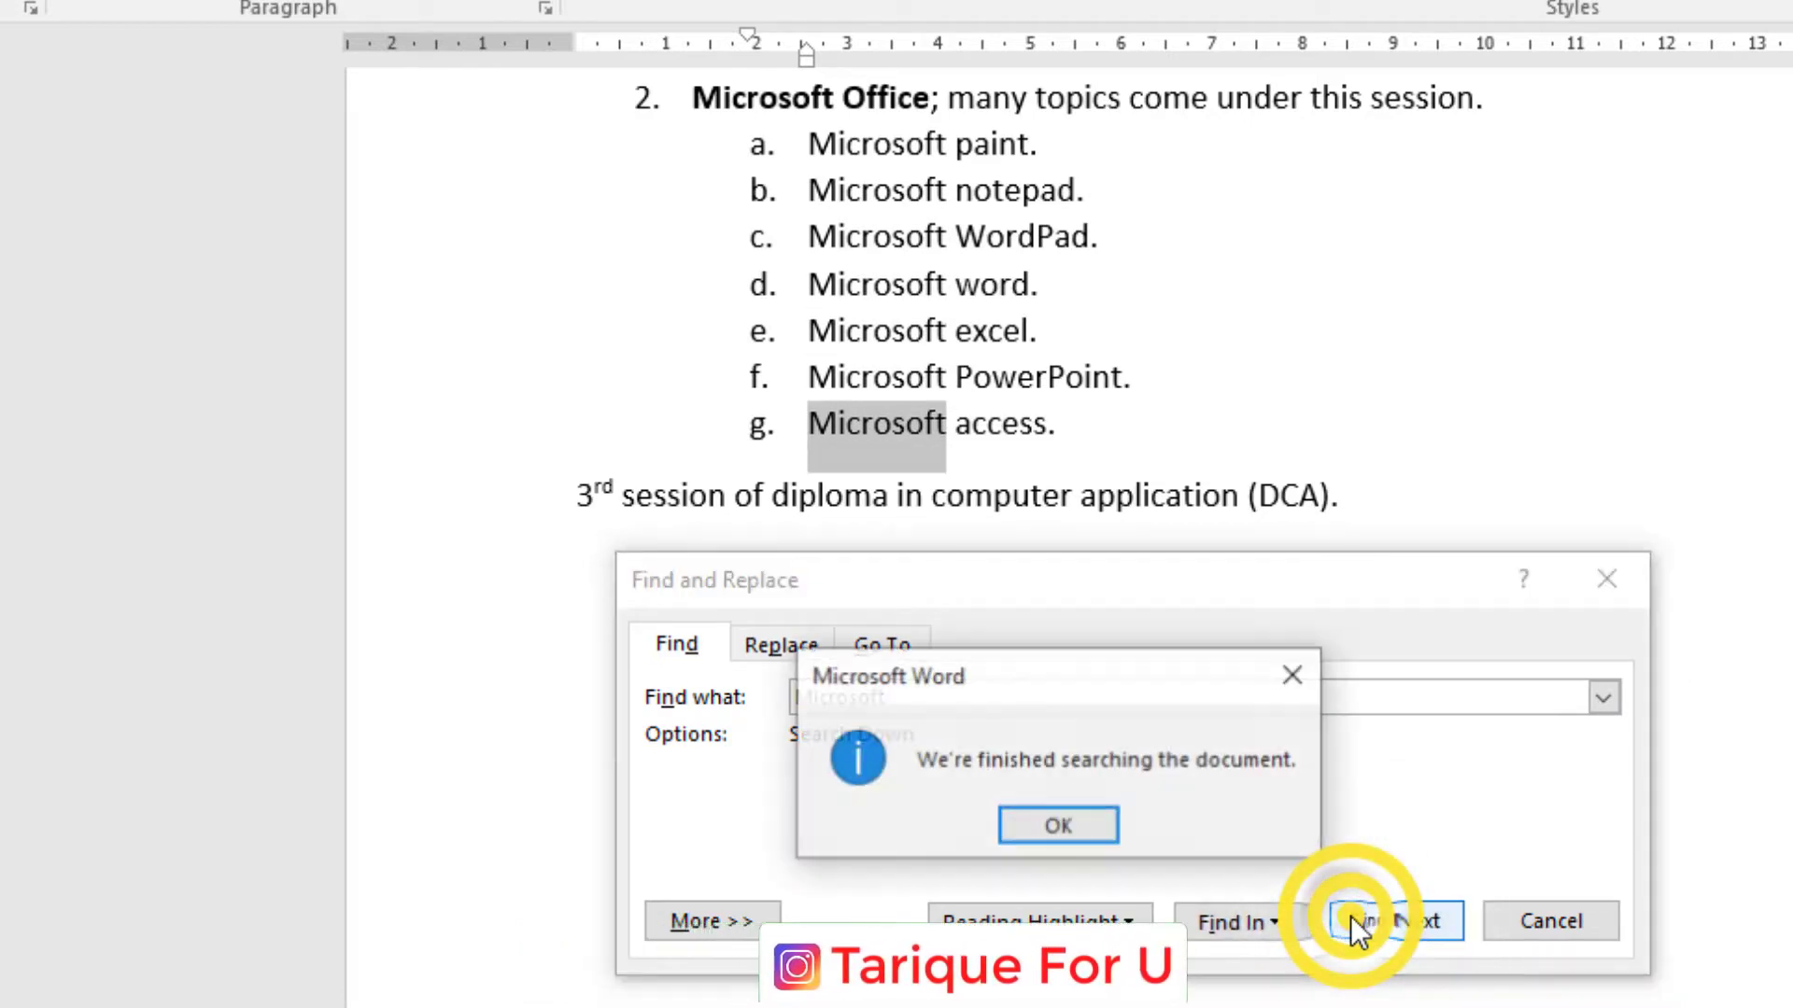
click(1084, 829)
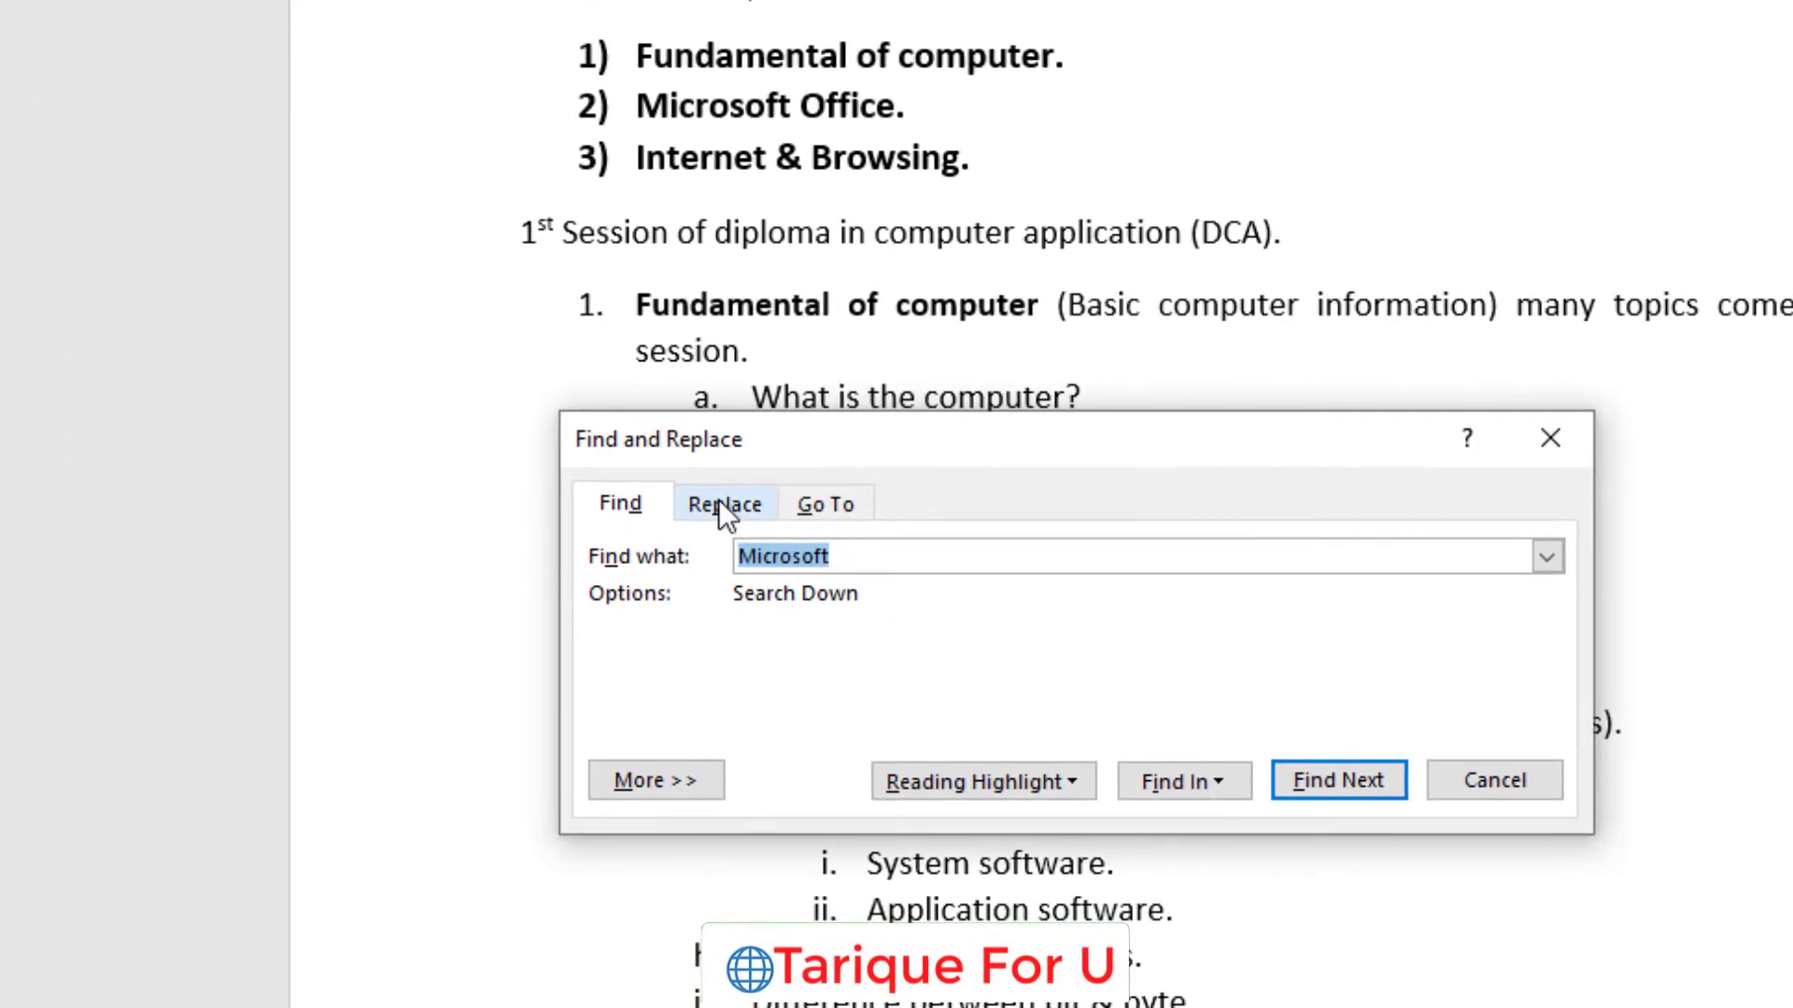
Step: On the Replace tab, set Find what to 'Microsoft' and Replace with to 'MS'
click(719, 509)
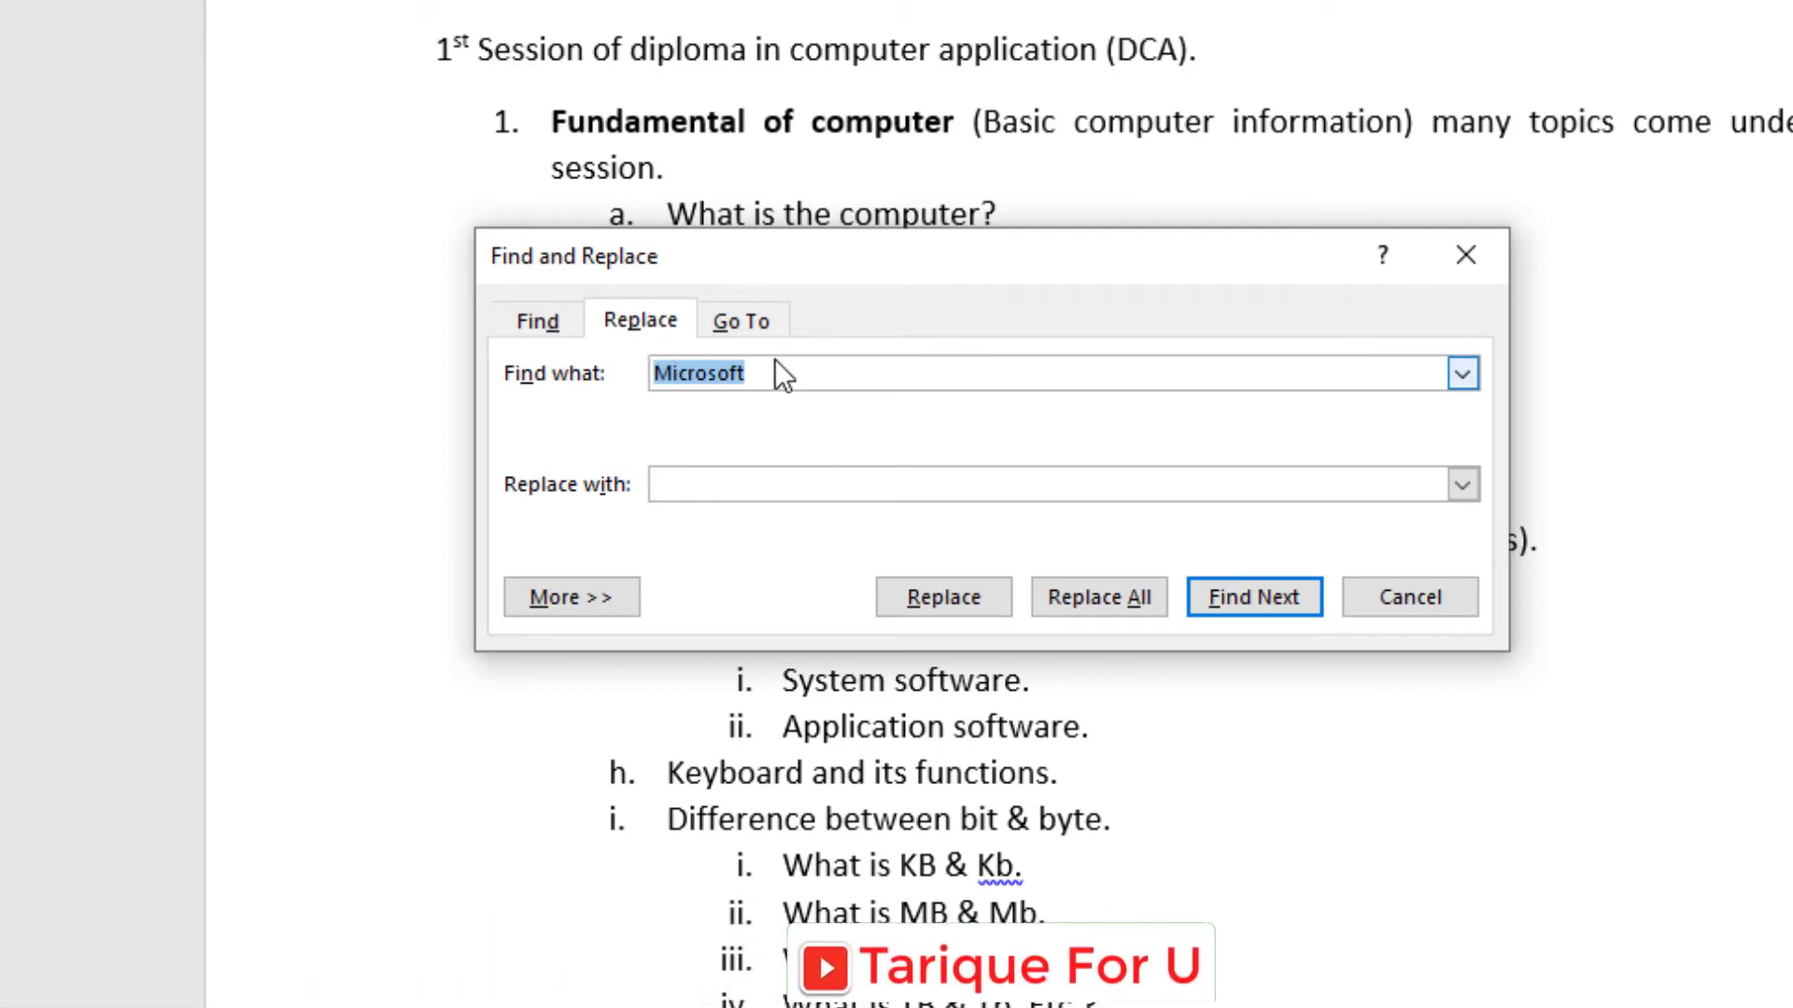
click(765, 373)
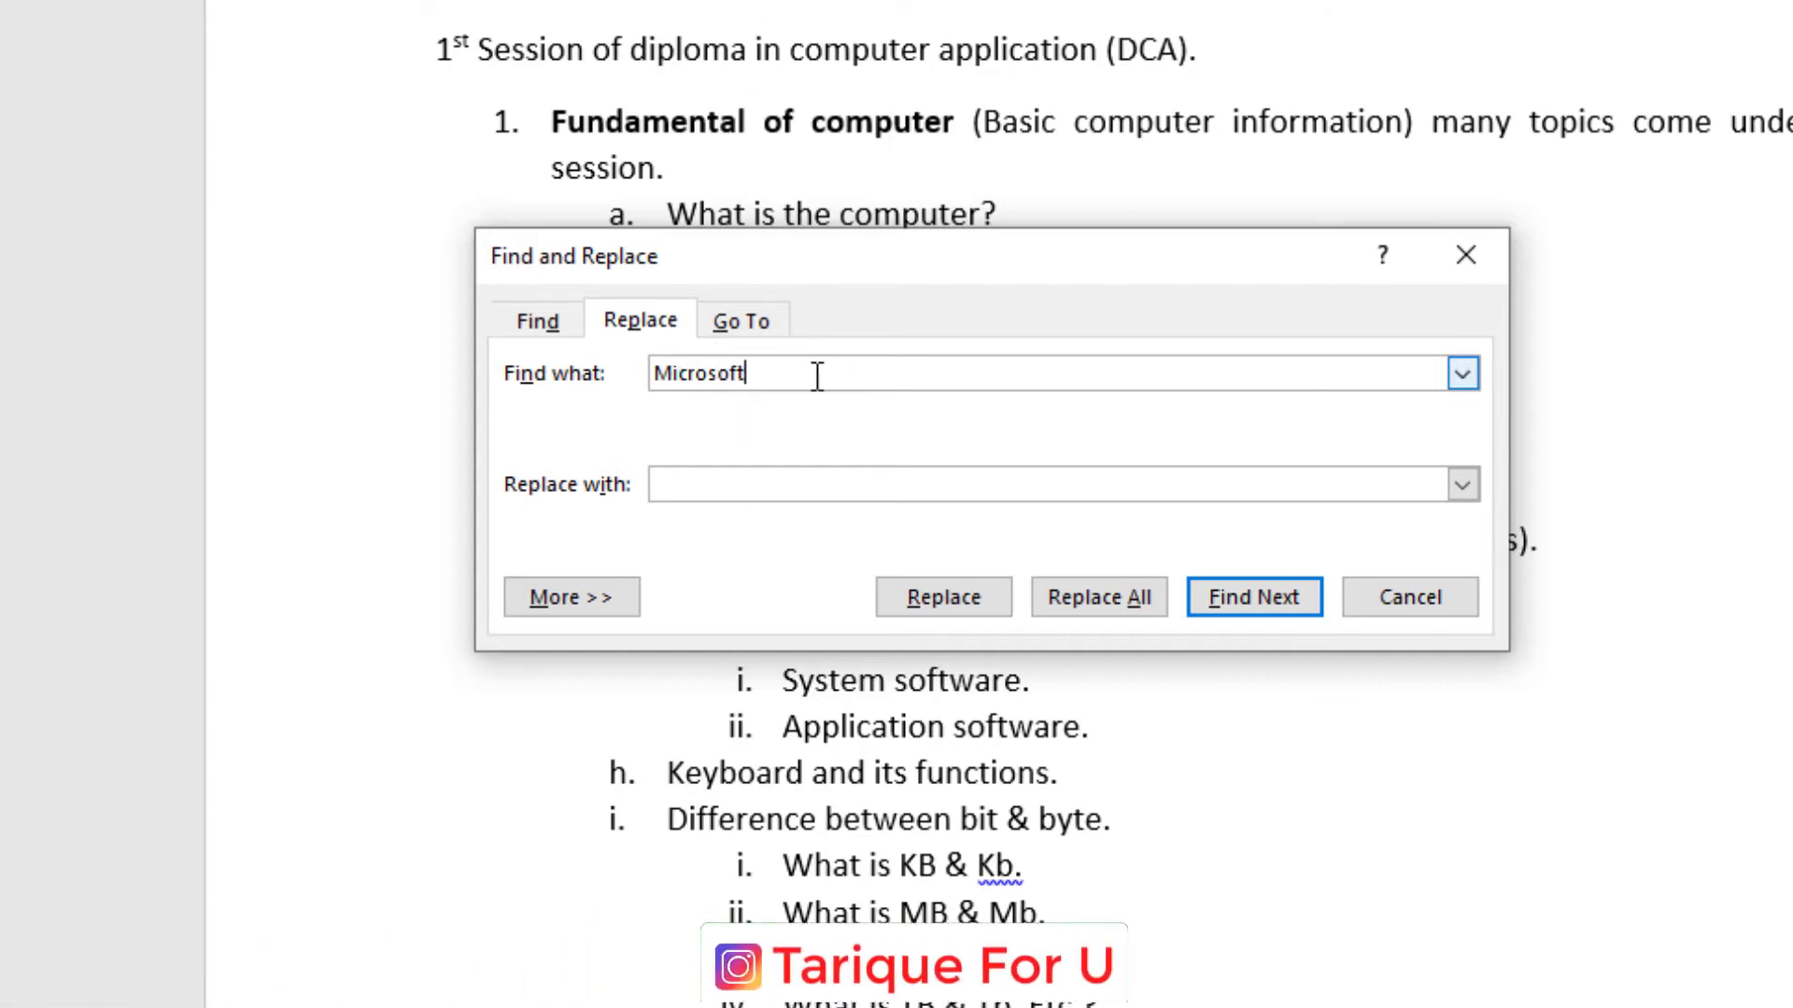
click(763, 364)
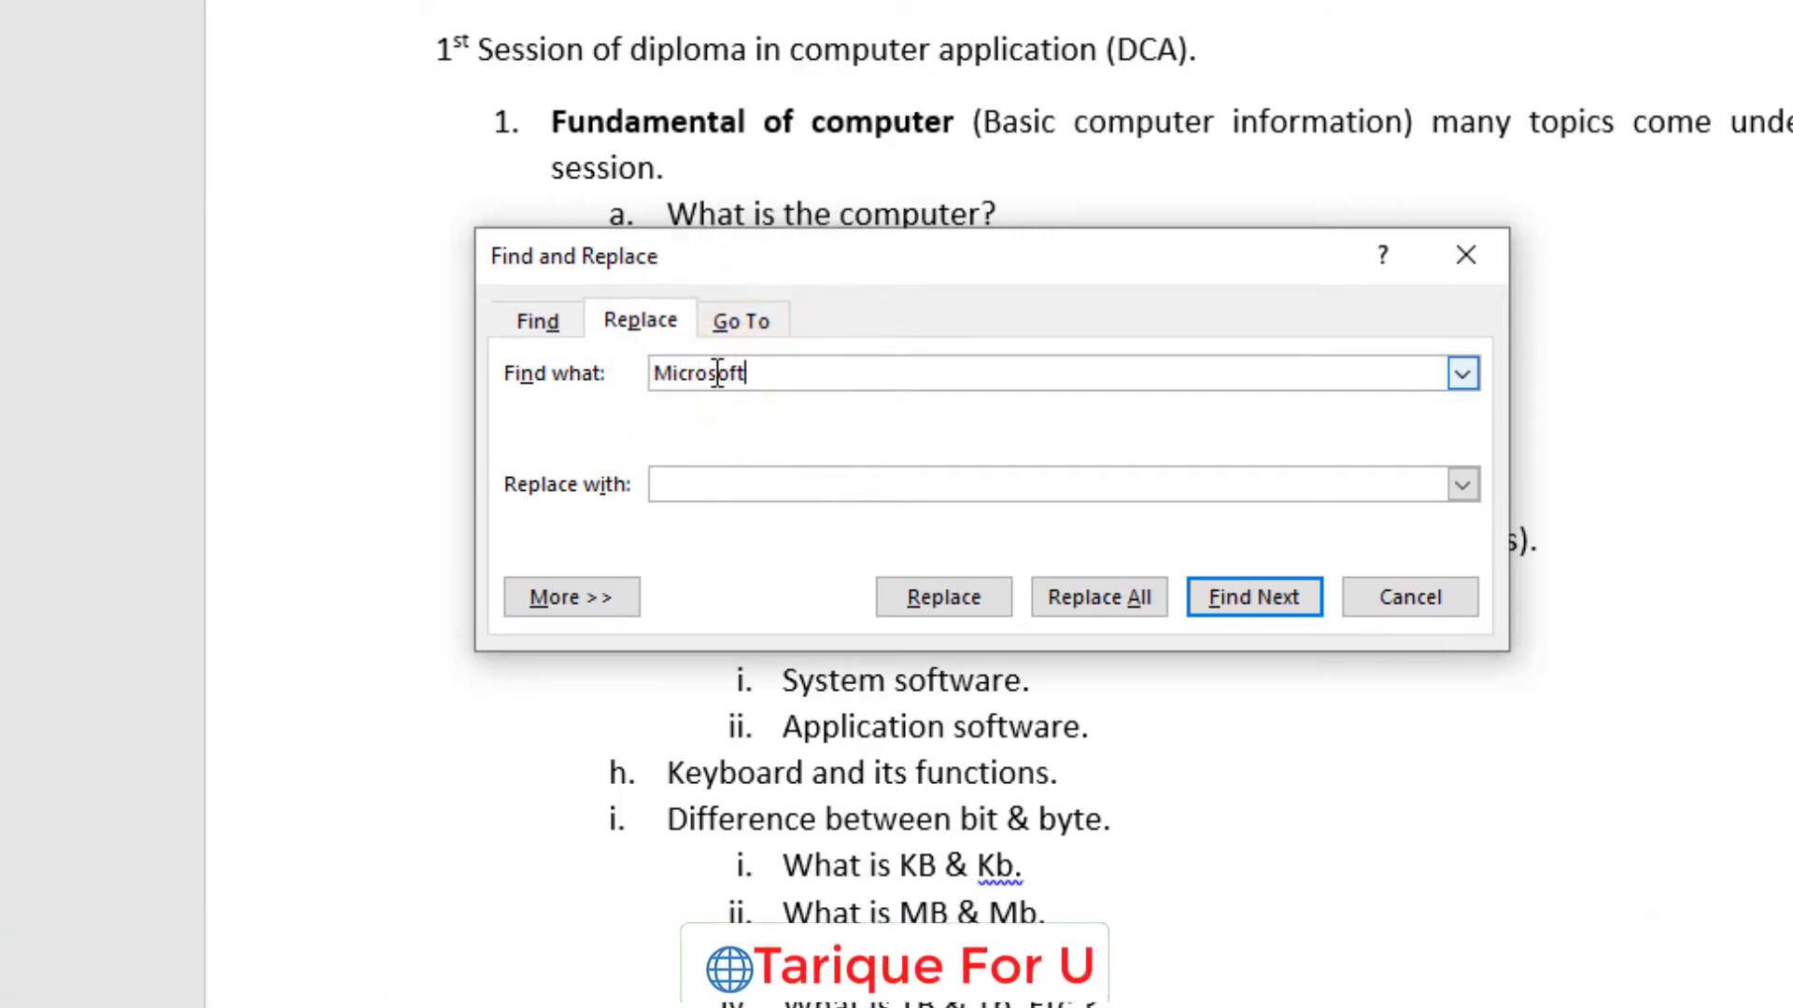
click(698, 483)
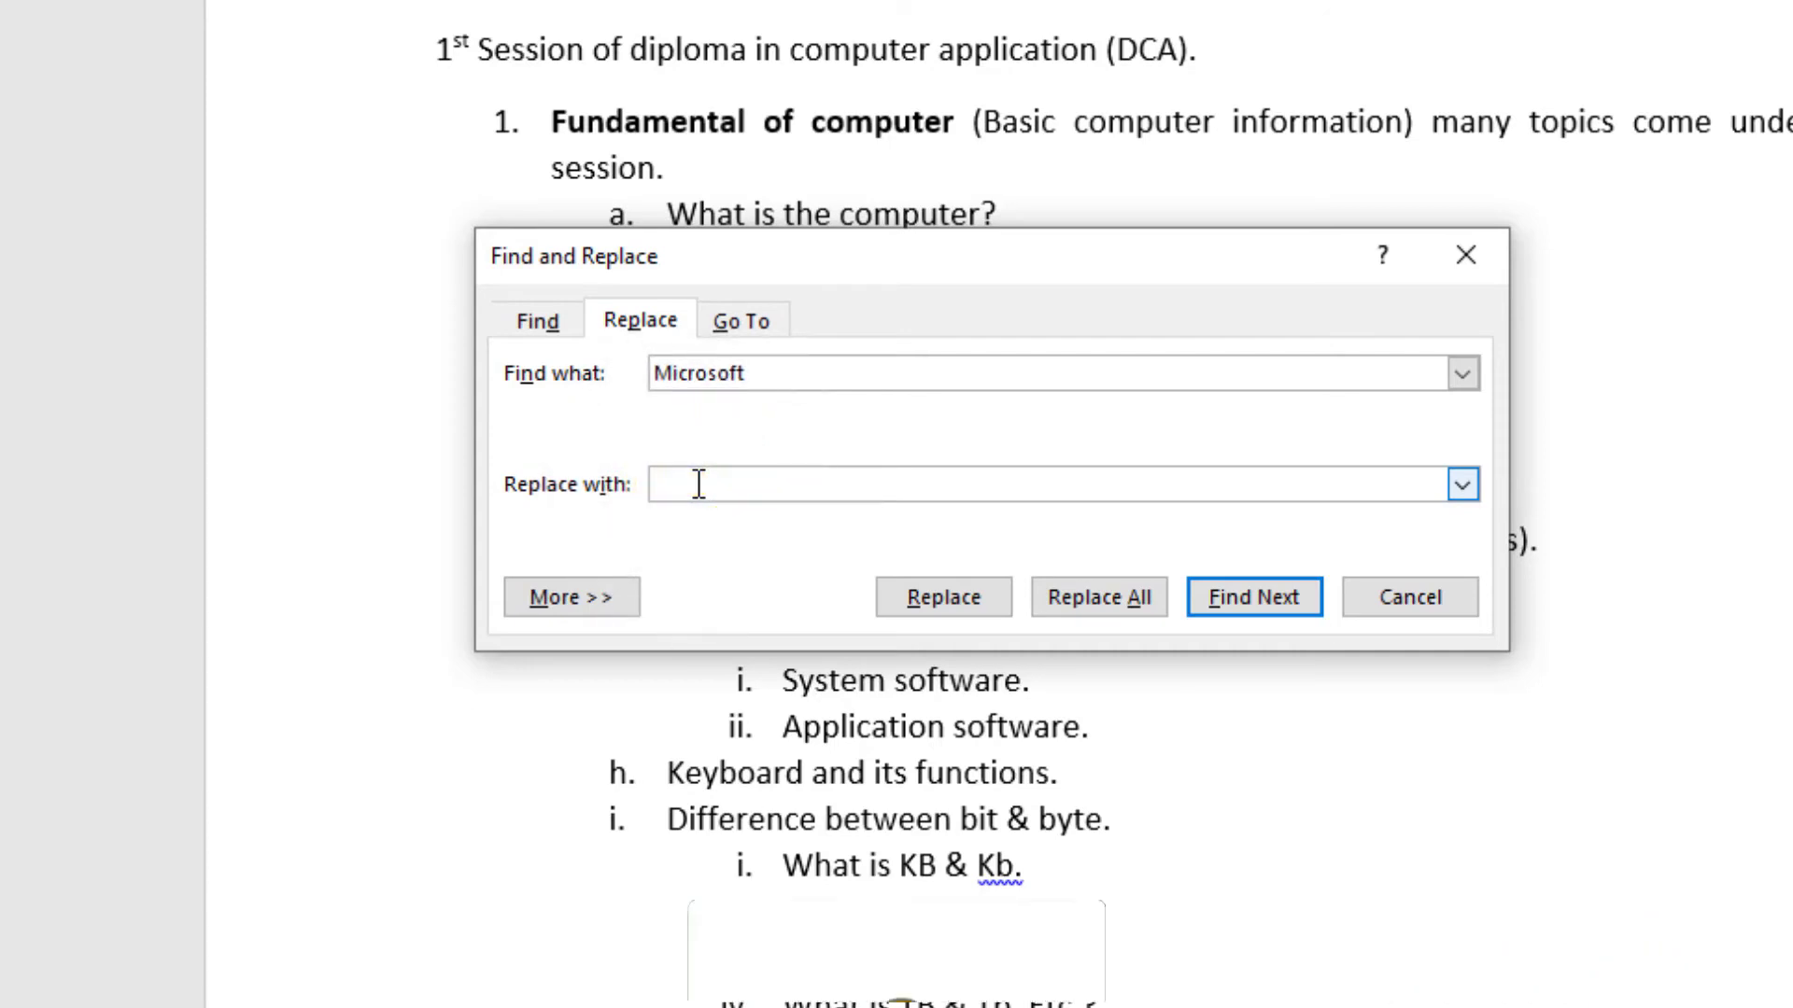
text(MS)
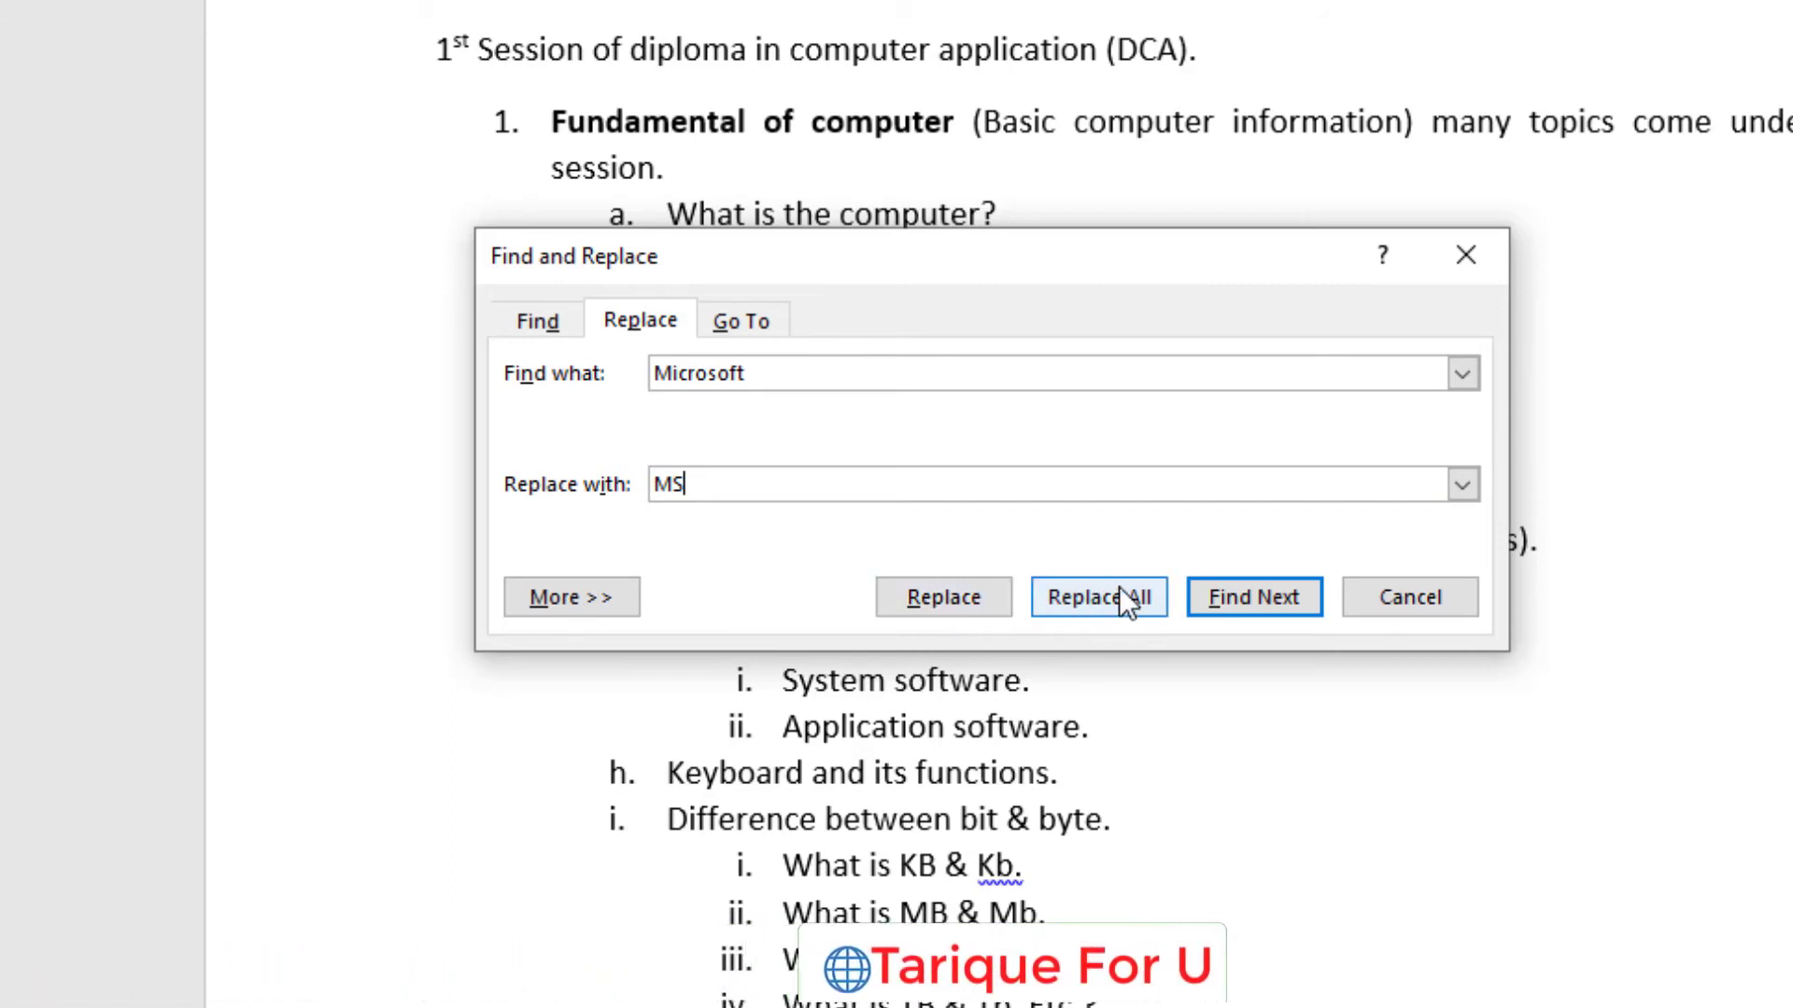
Step: Replace all 9 occurrences, then close the Find and Replace dialog
click(1084, 595)
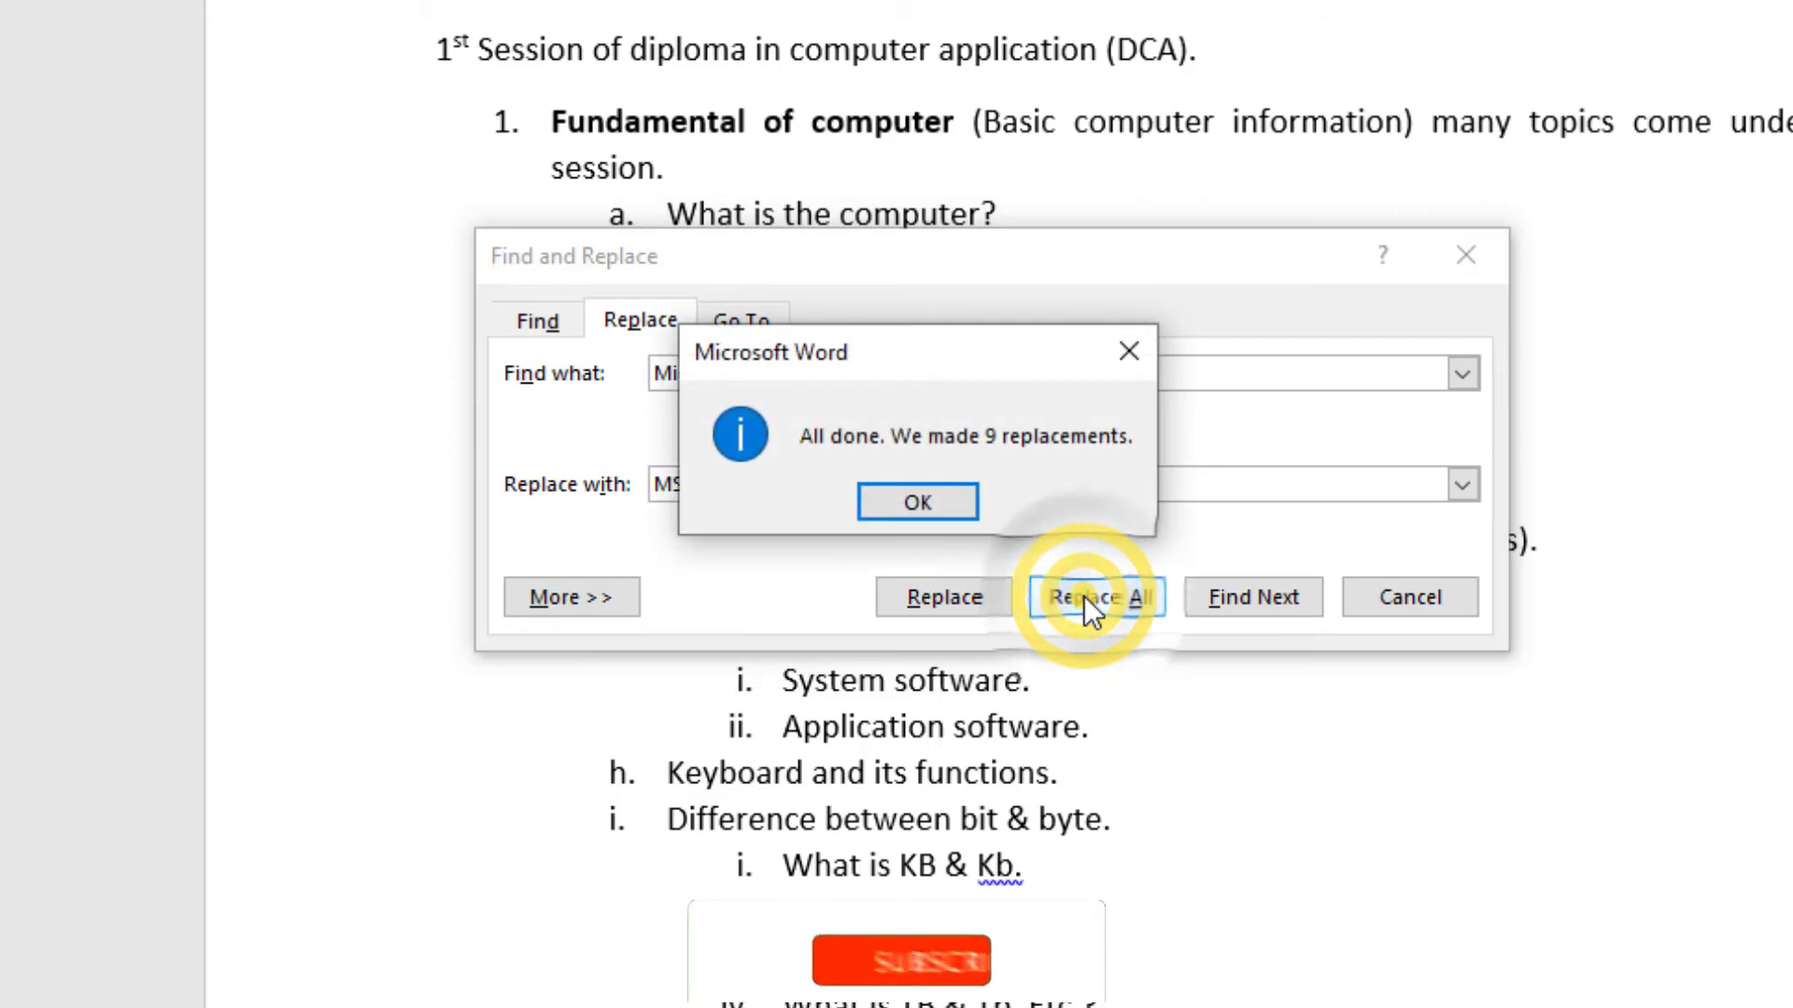
click(893, 506)
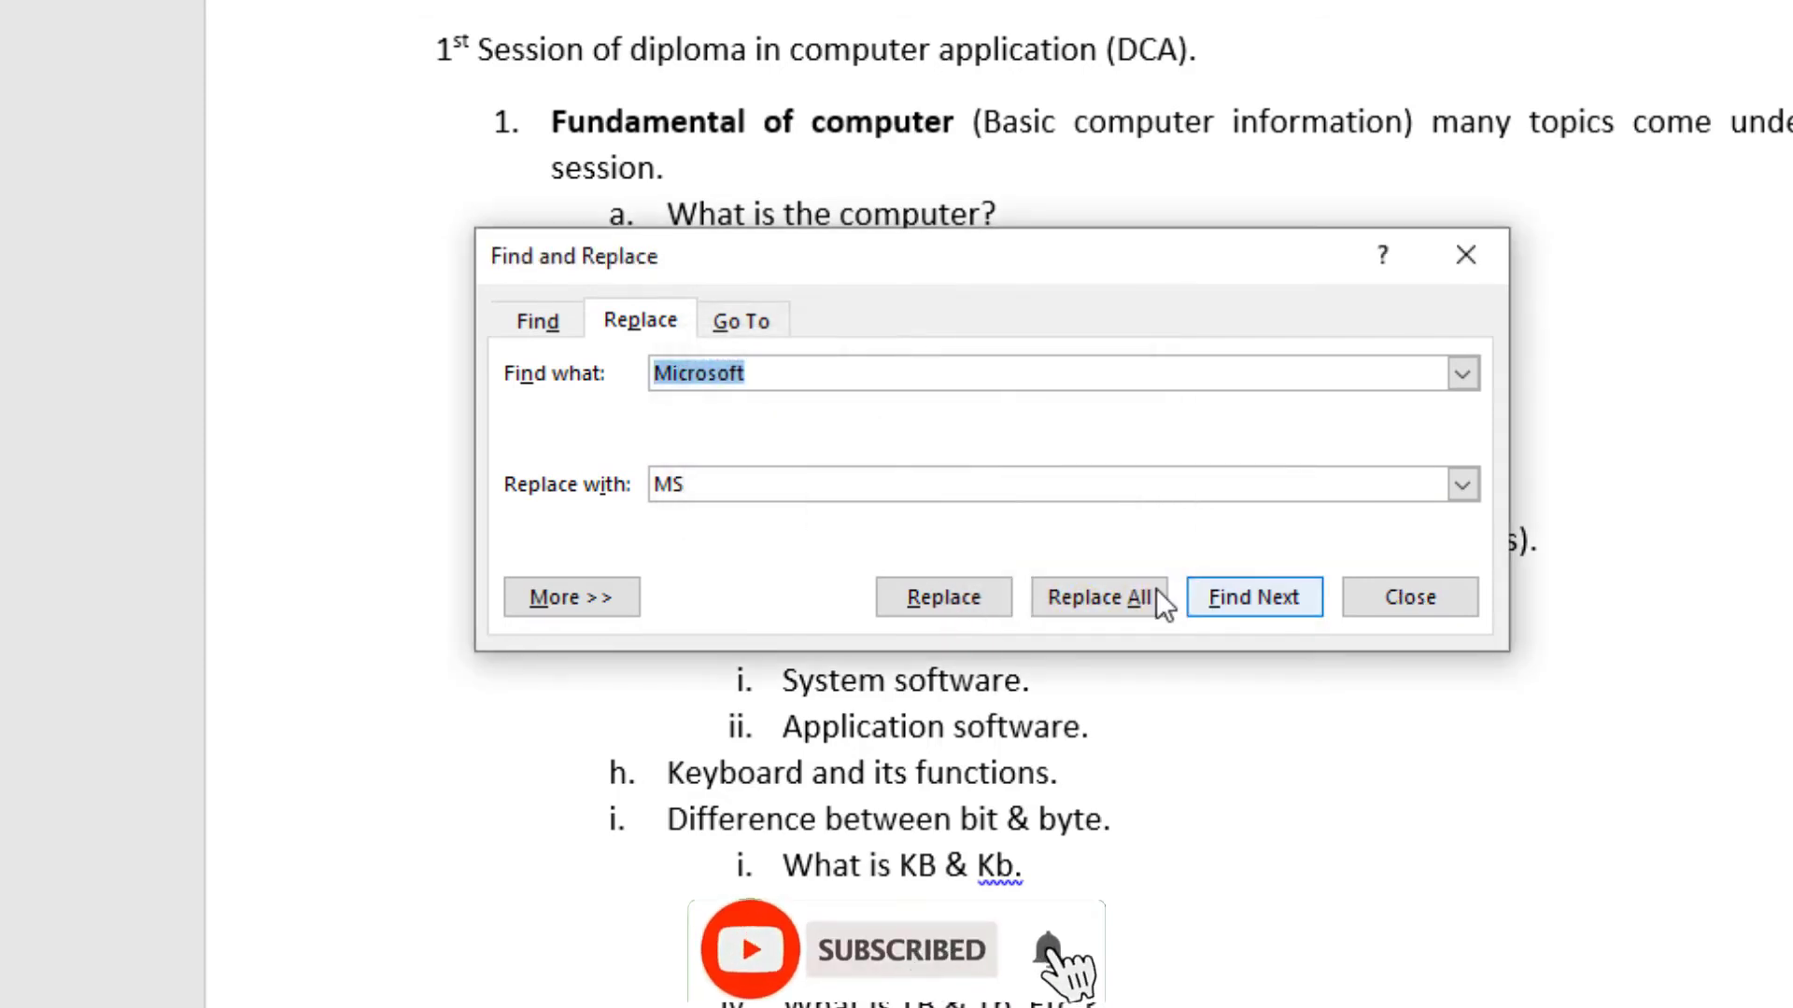
click(1466, 257)
Step: Review the second session list, from MS Office through MS access
scroll(957, 210, up, 3)
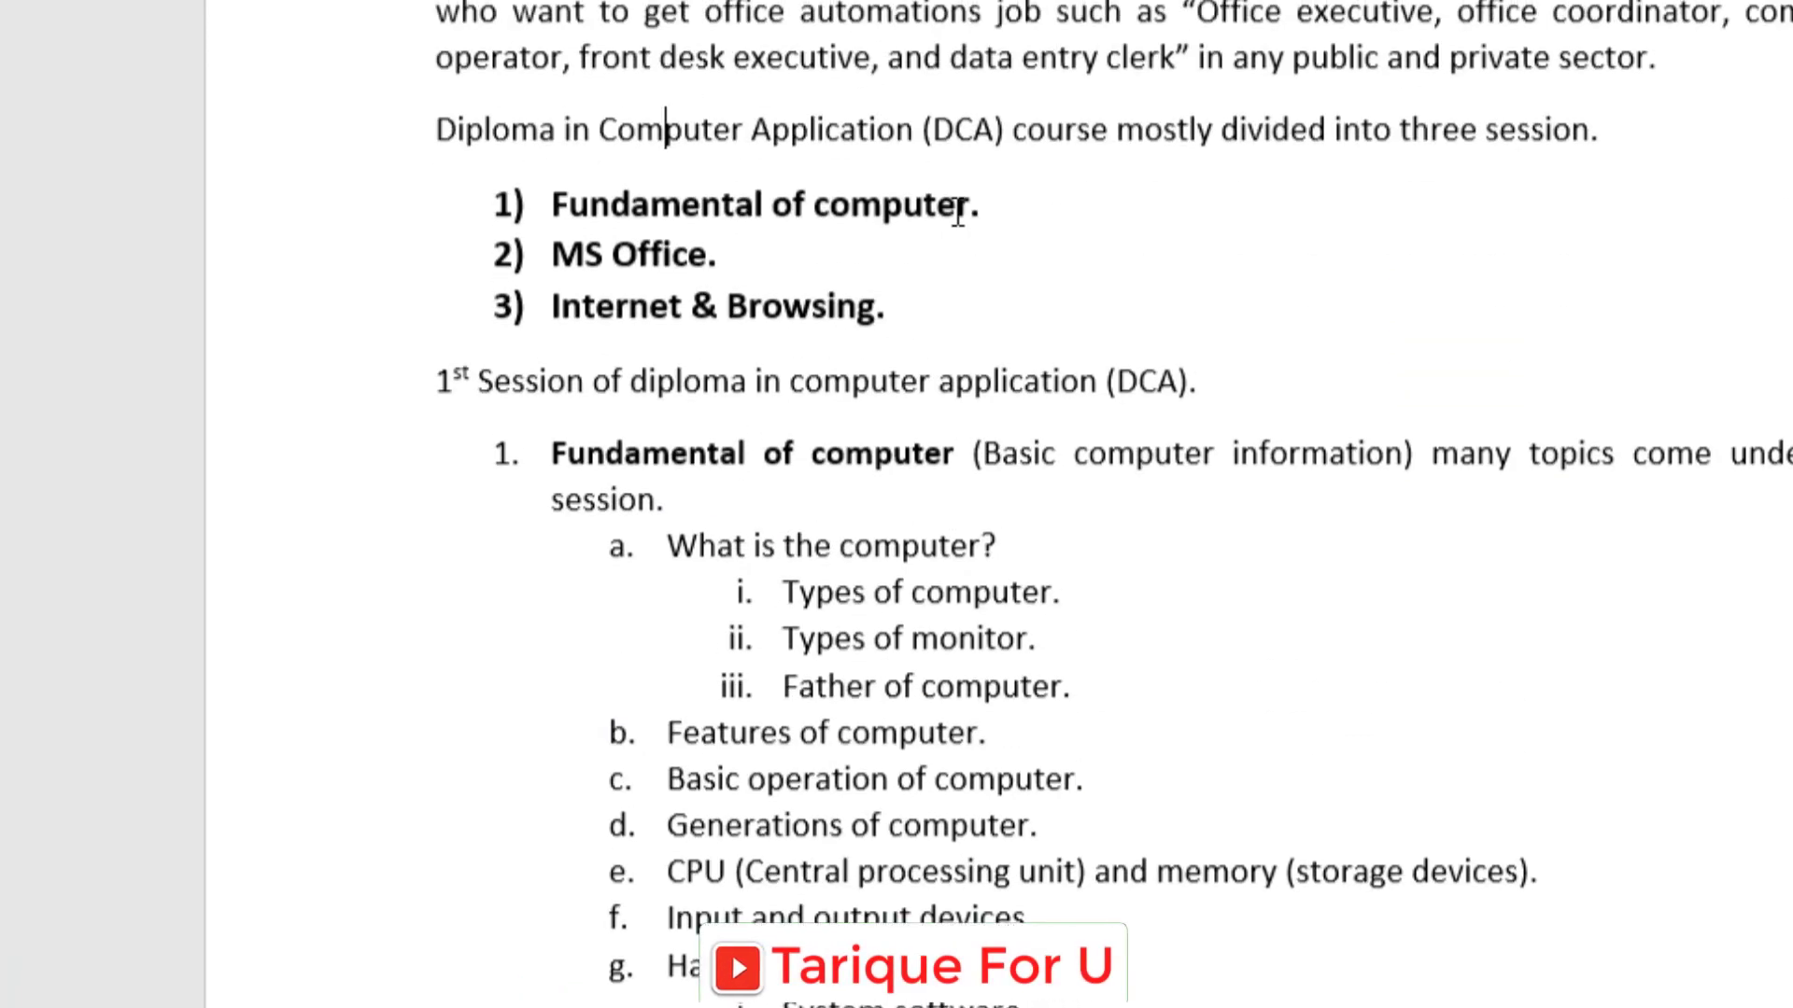
scroll(948, 229, up, 1)
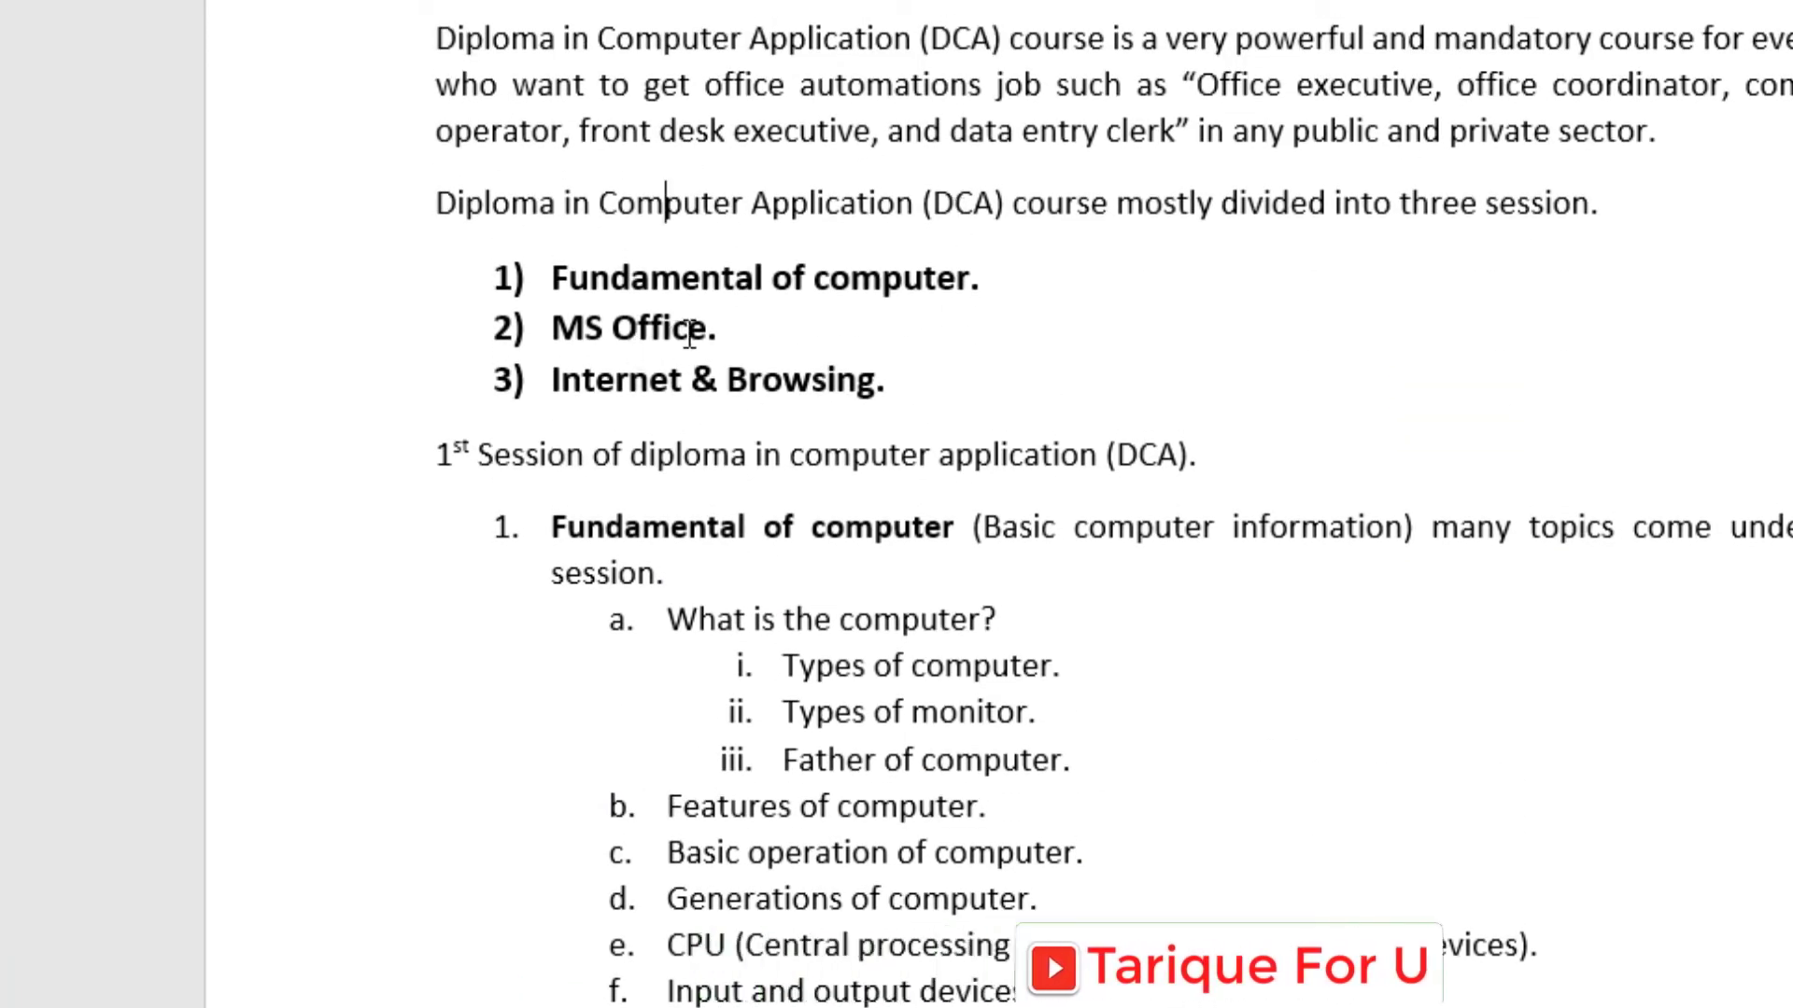
drag(736, 322, 569, 329)
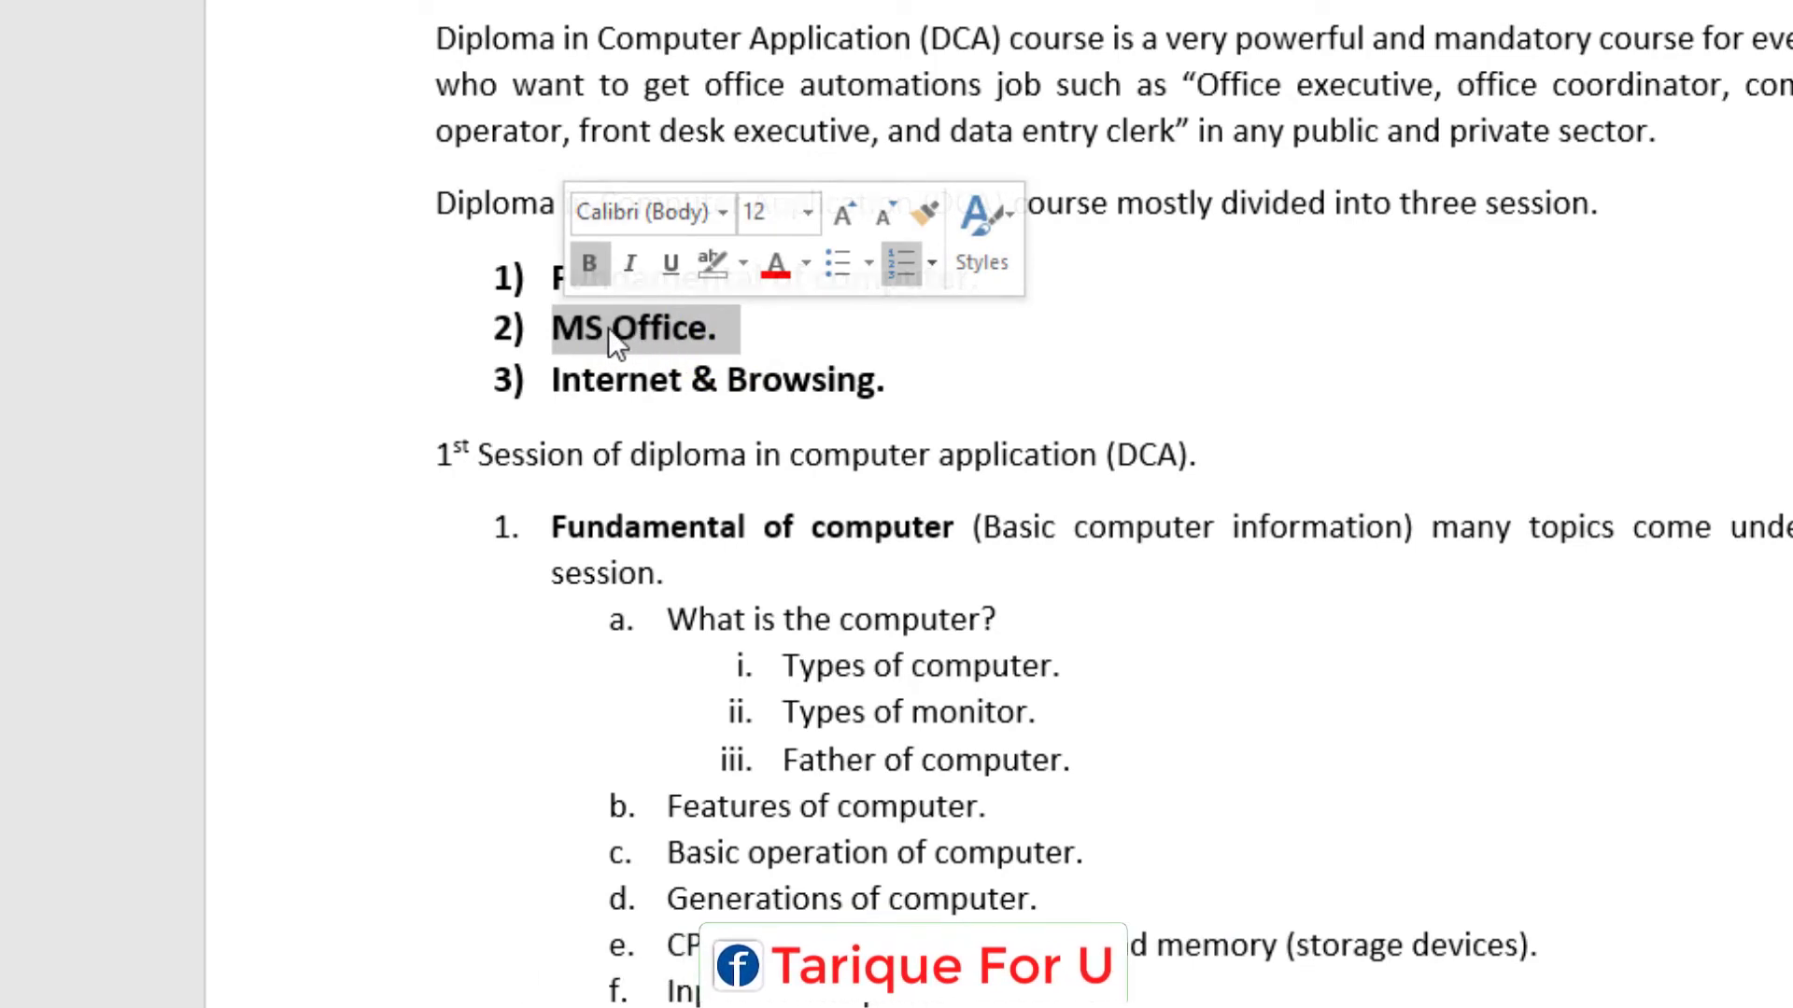
scroll(732, 533, down, 4)
scroll(824, 568, down, 6)
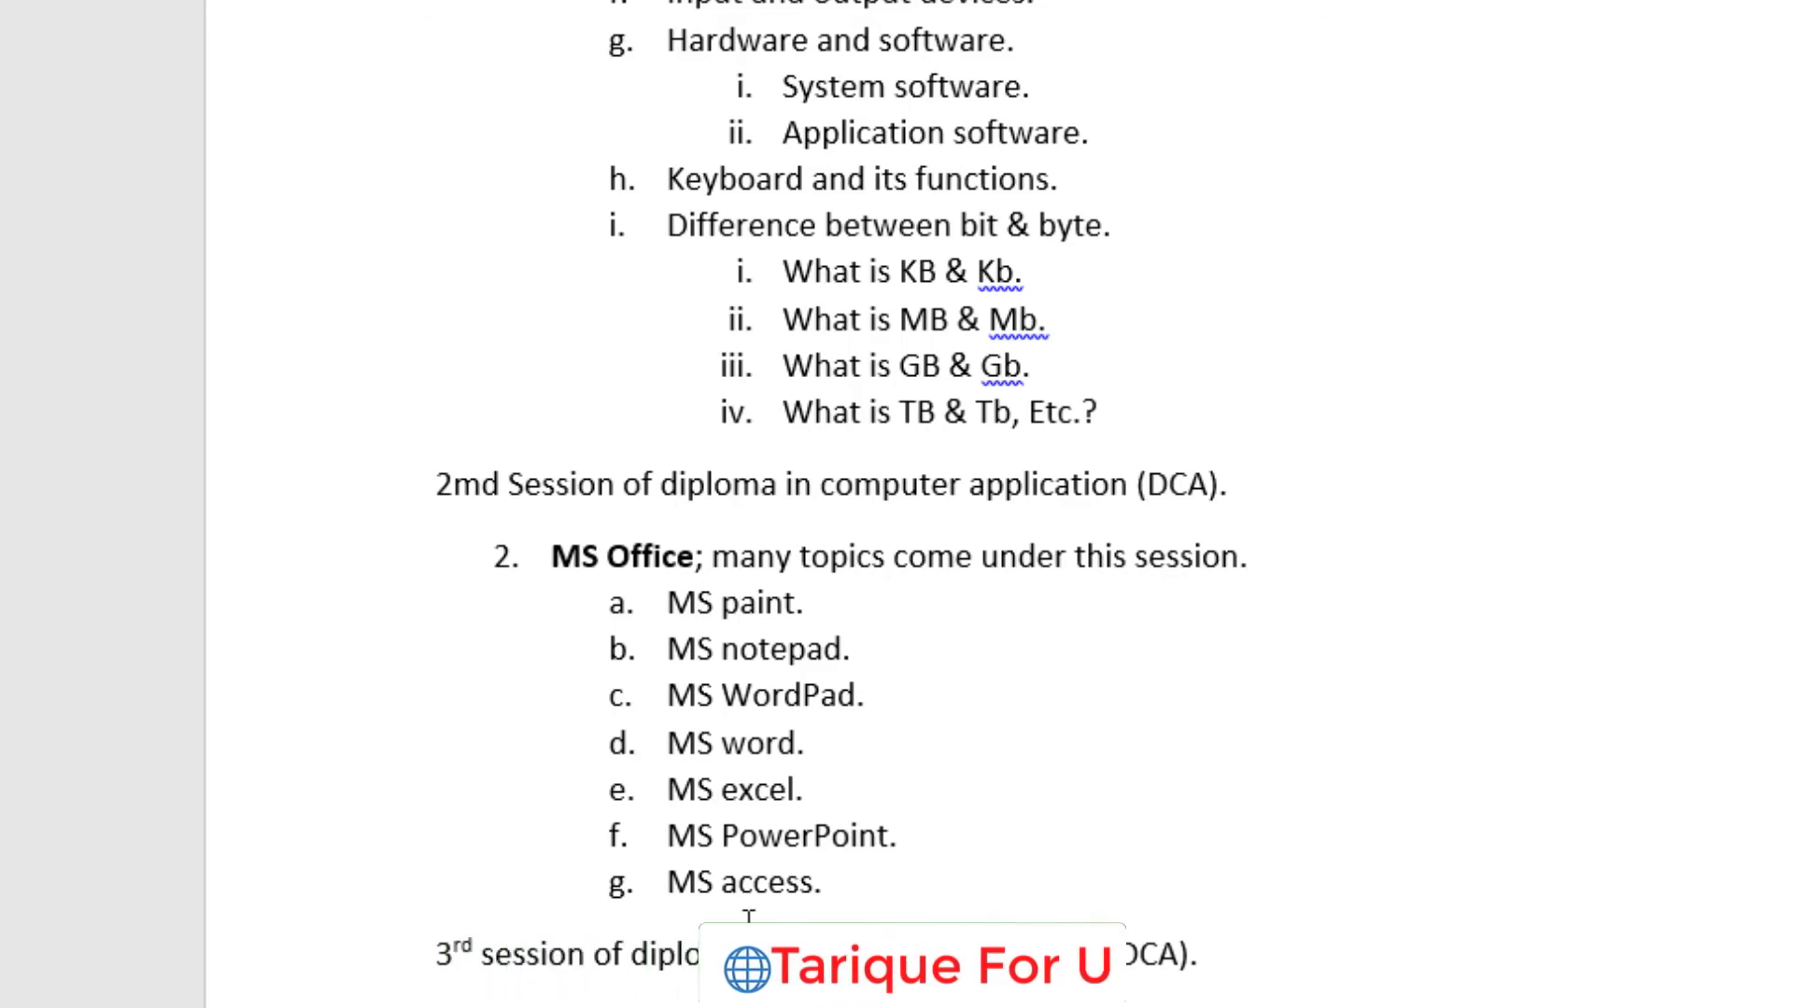
click(723, 885)
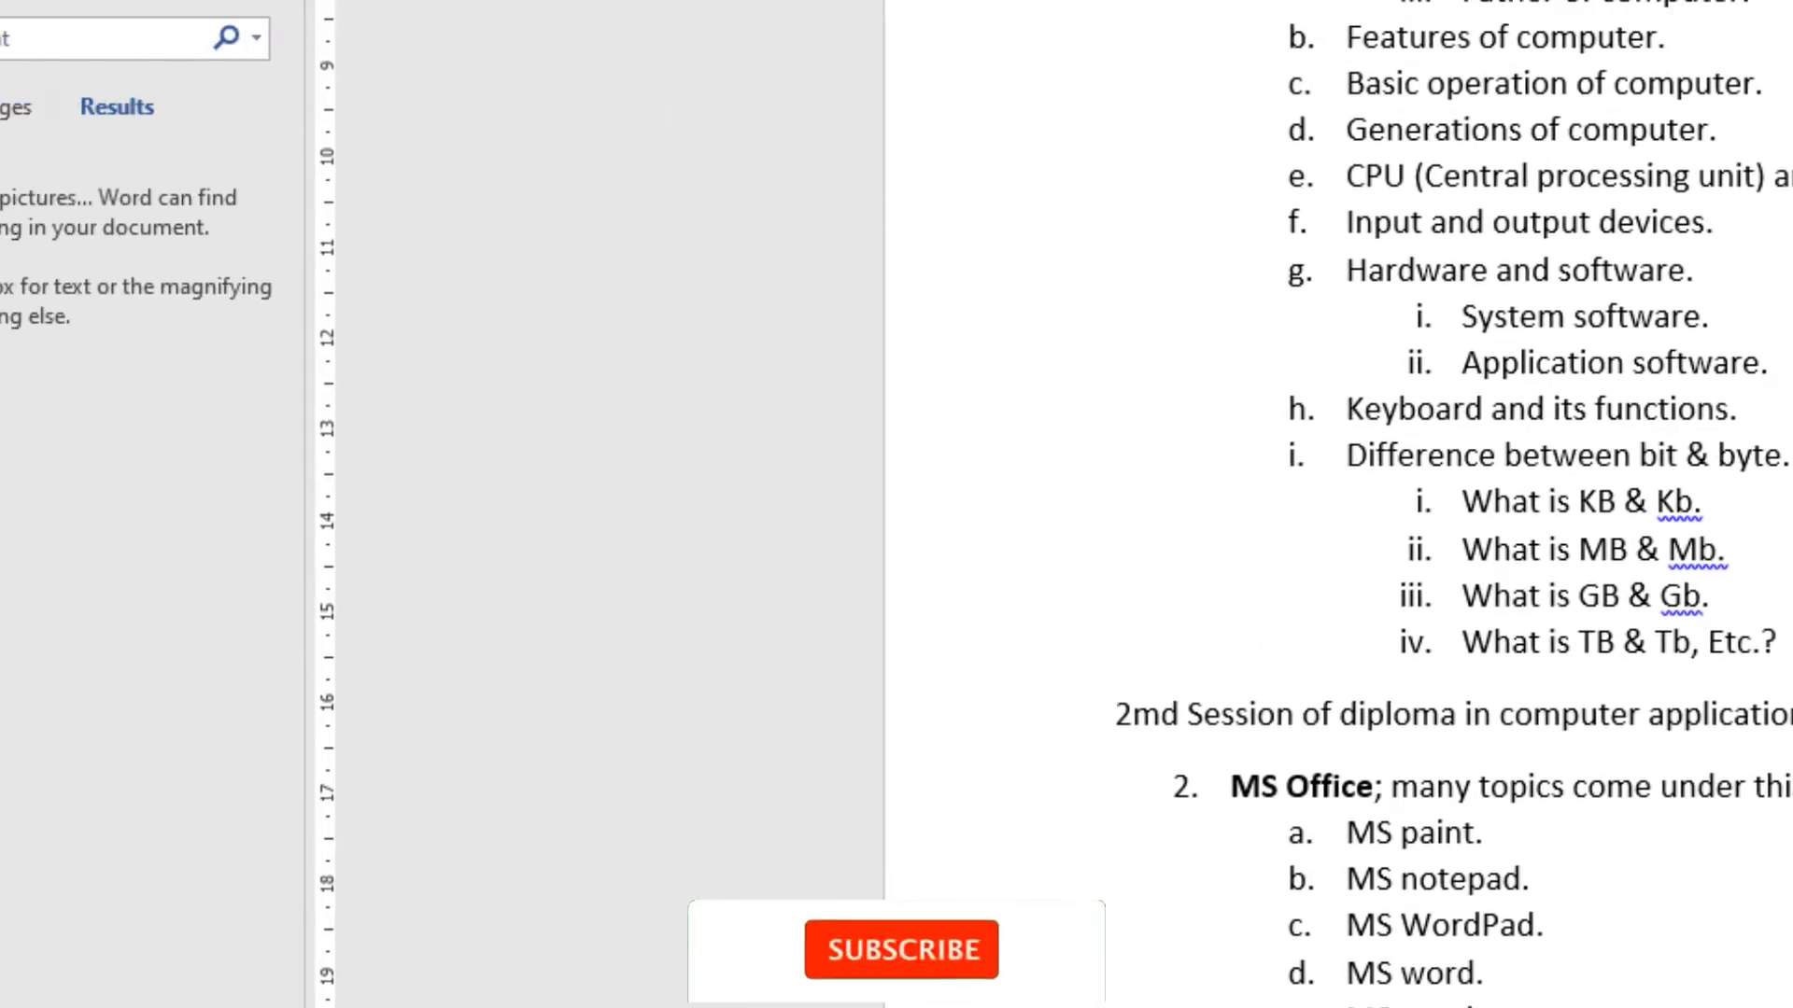
Step: Search the syllabus for 'MS' and review the 9 highlighted results
click(281, 94)
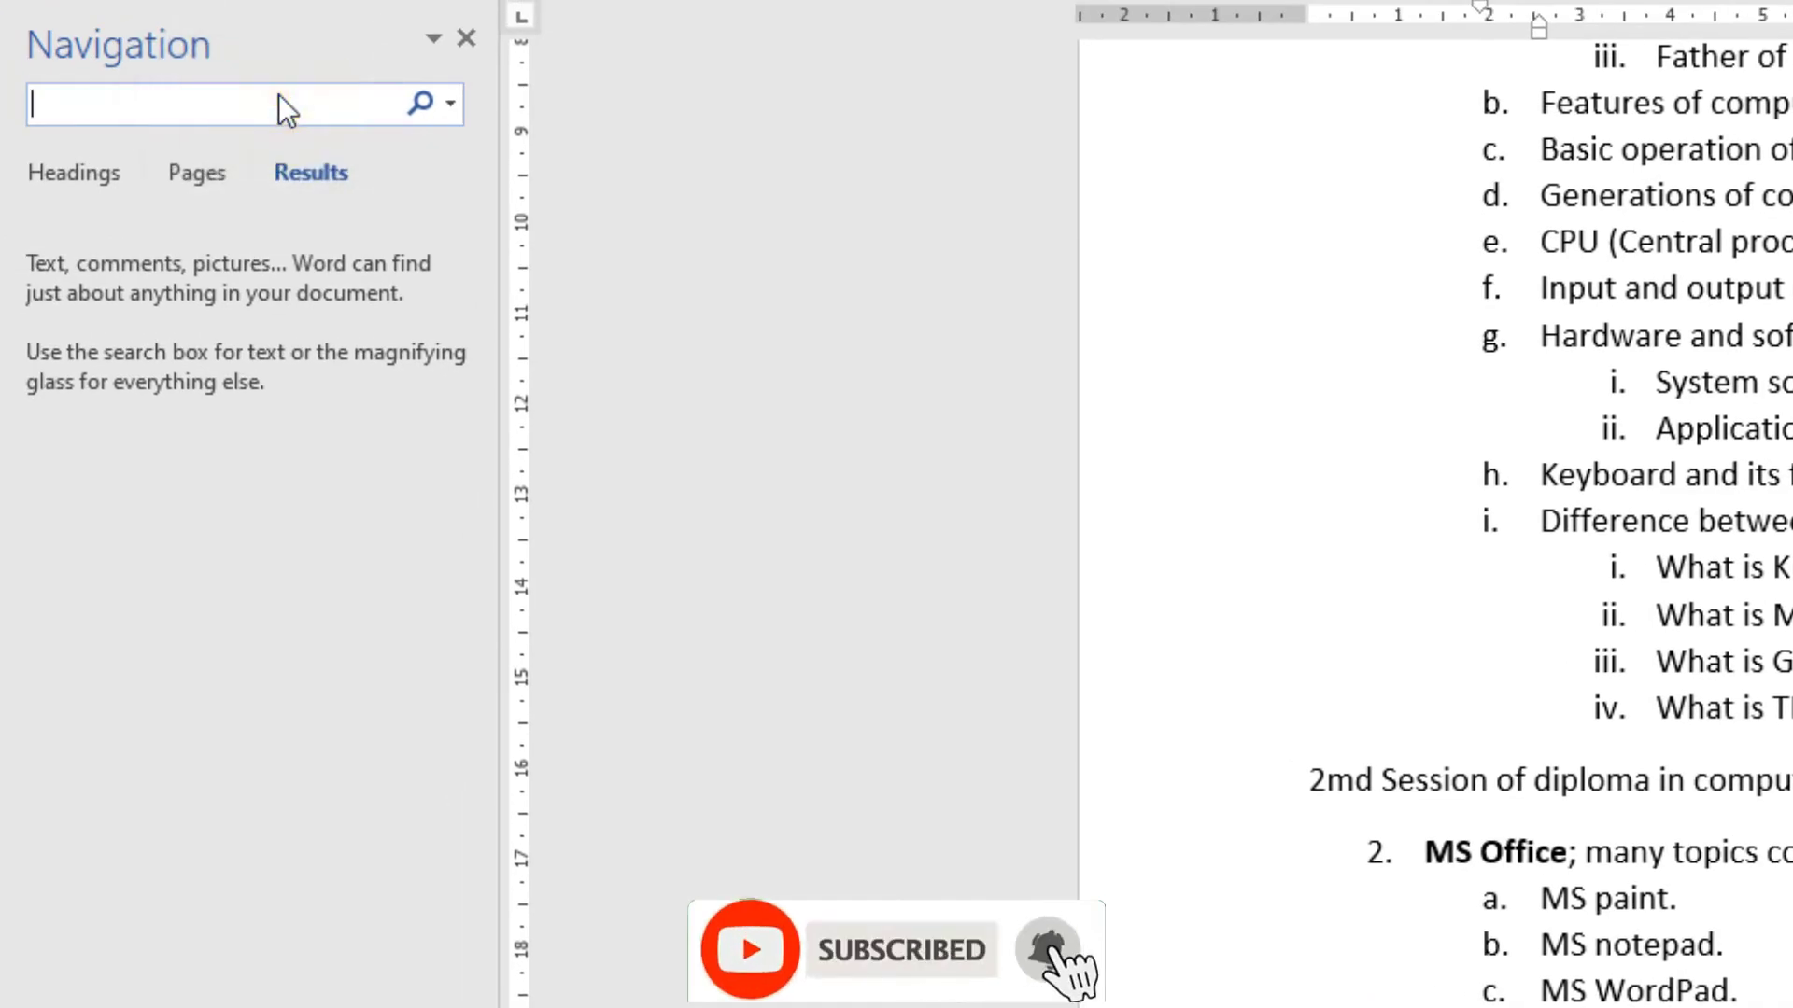
text(MS)
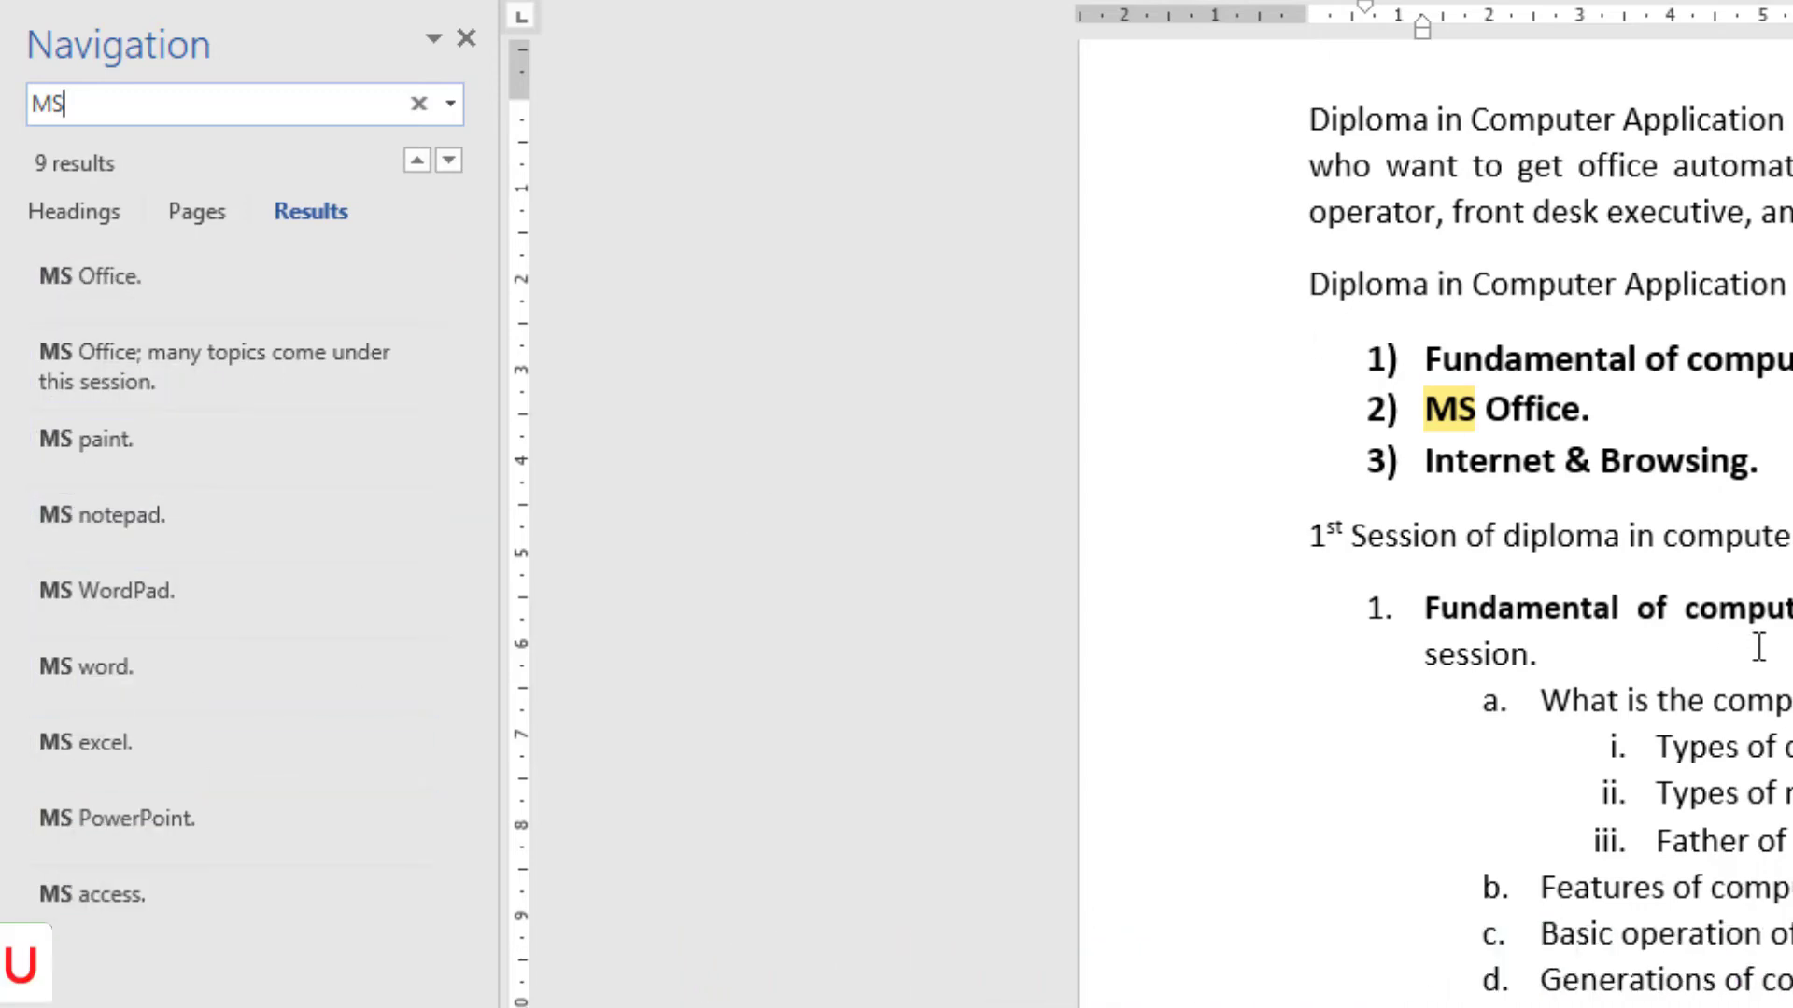
scroll(1758, 646, down, 3)
scroll(1758, 646, down, 4)
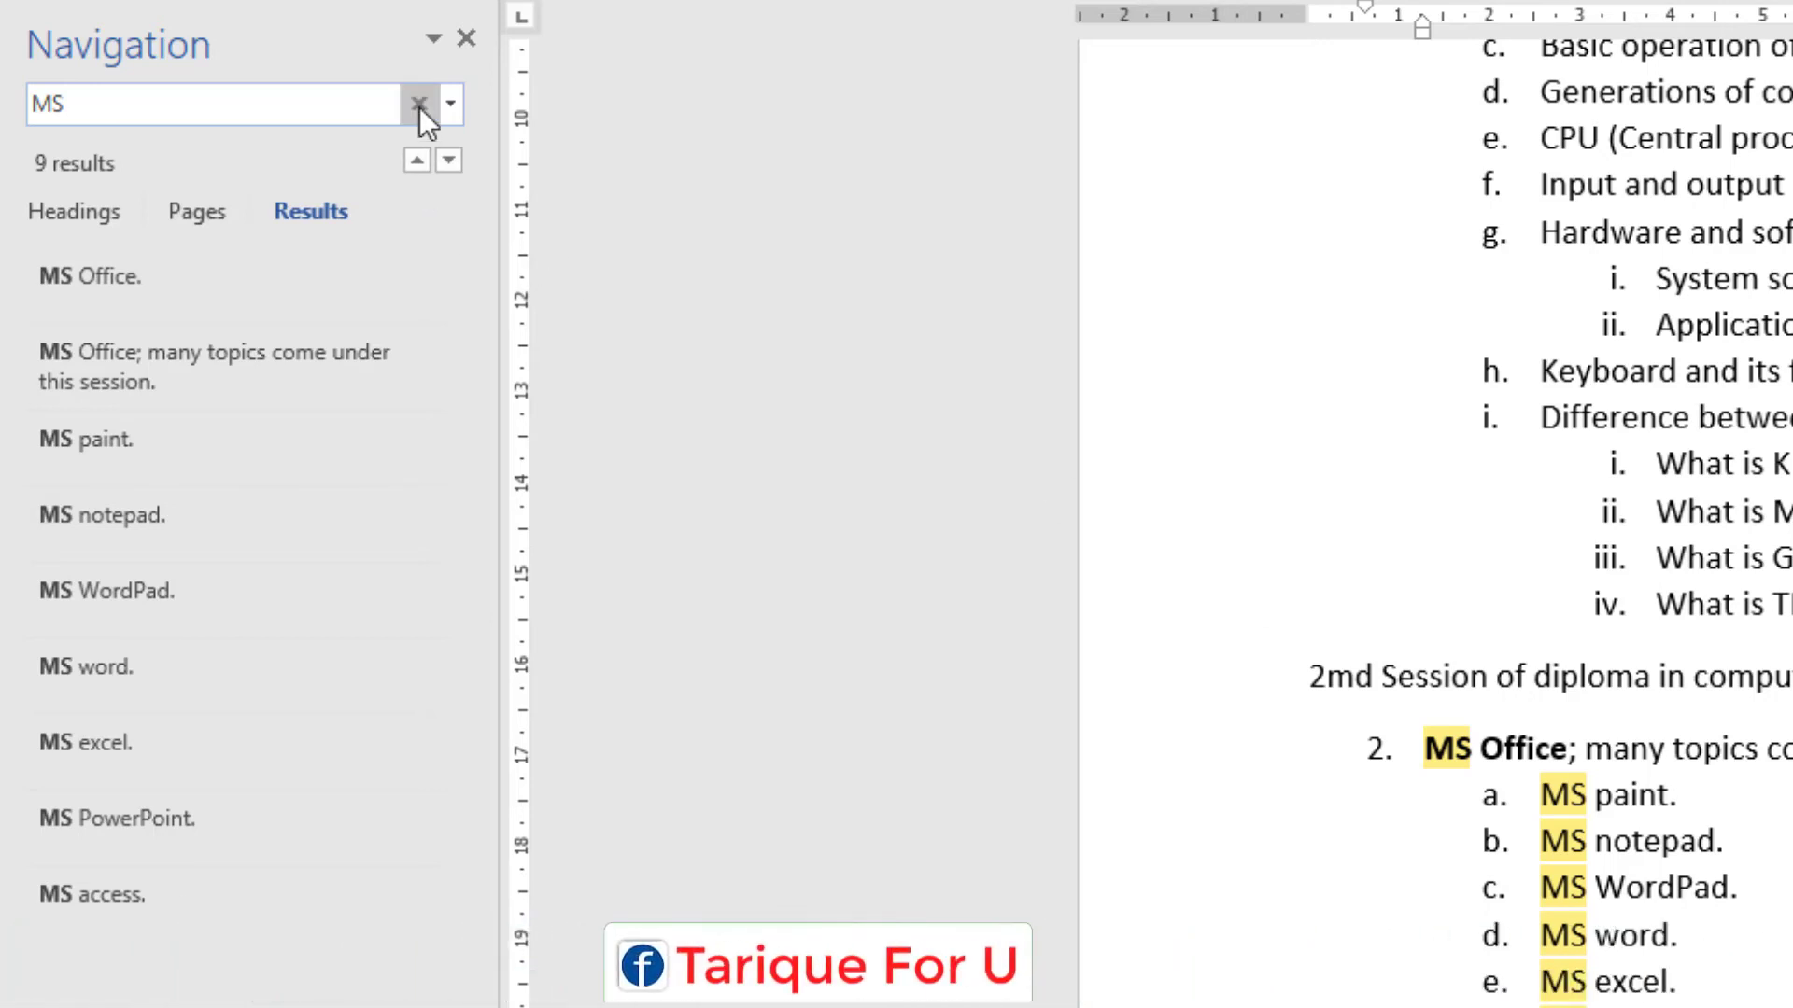
click(450, 105)
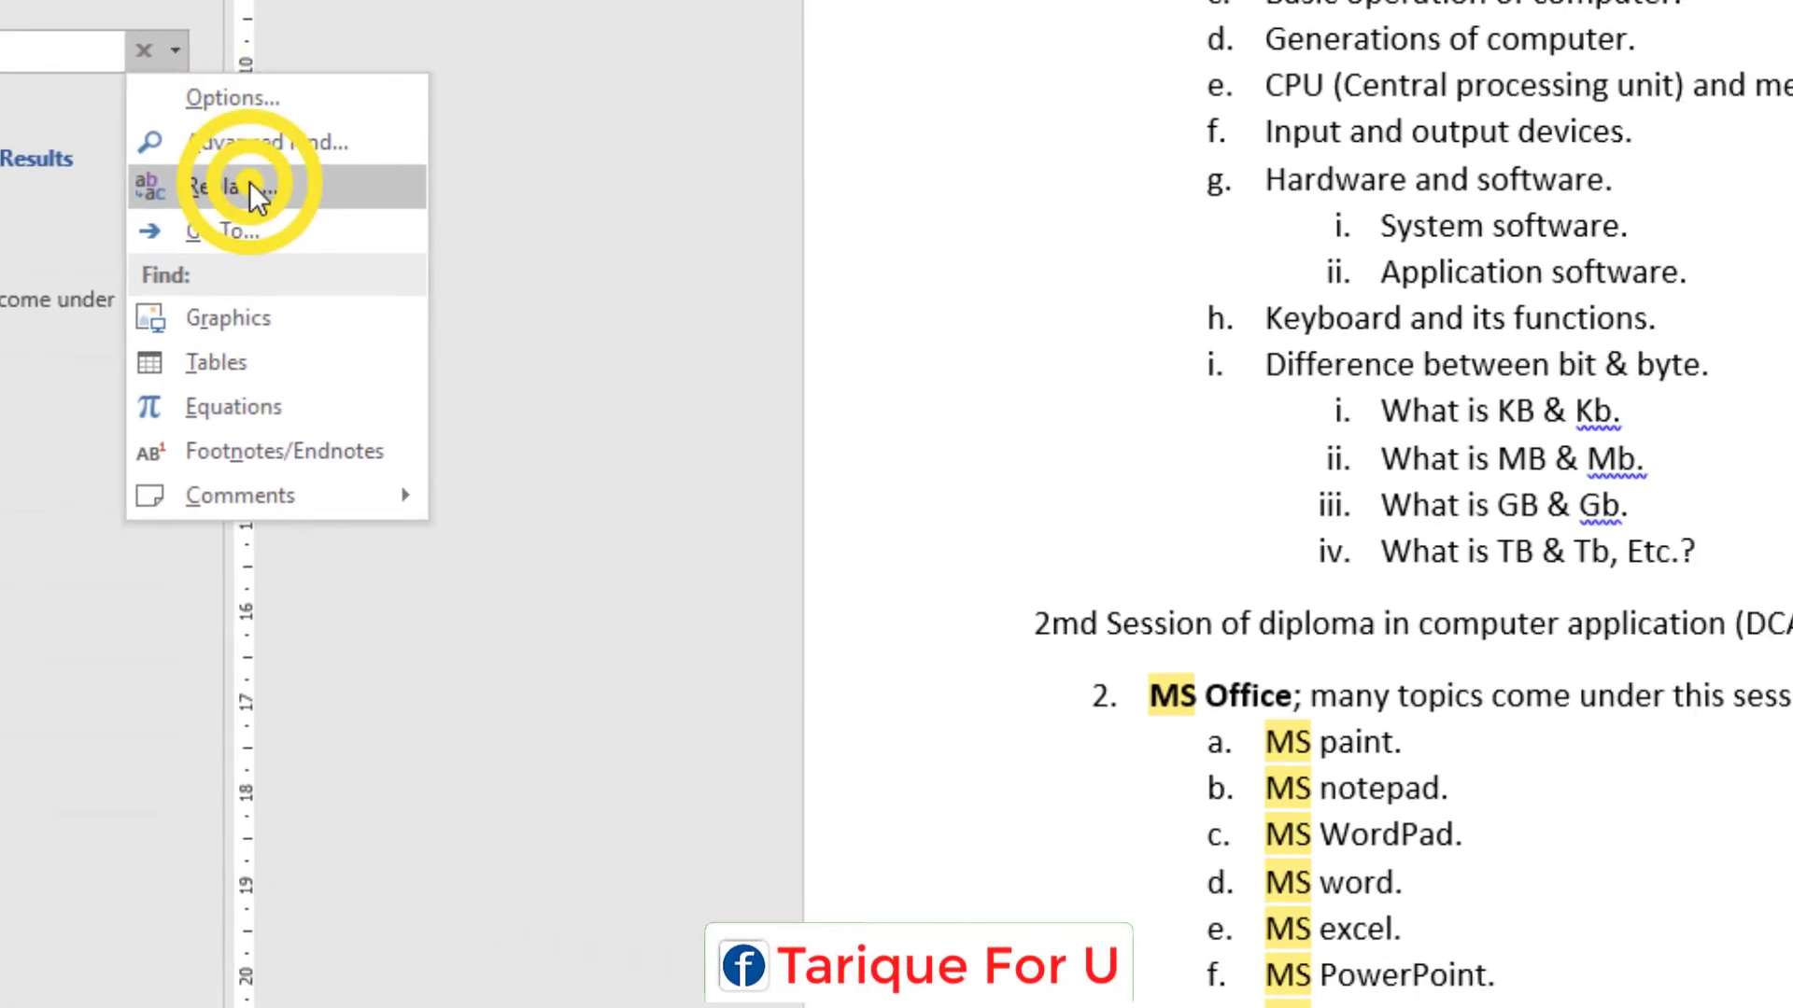
Step: Open the Go To tab of Find and Replace and try the Page, Section and Line targets
click(509, 240)
click(778, 396)
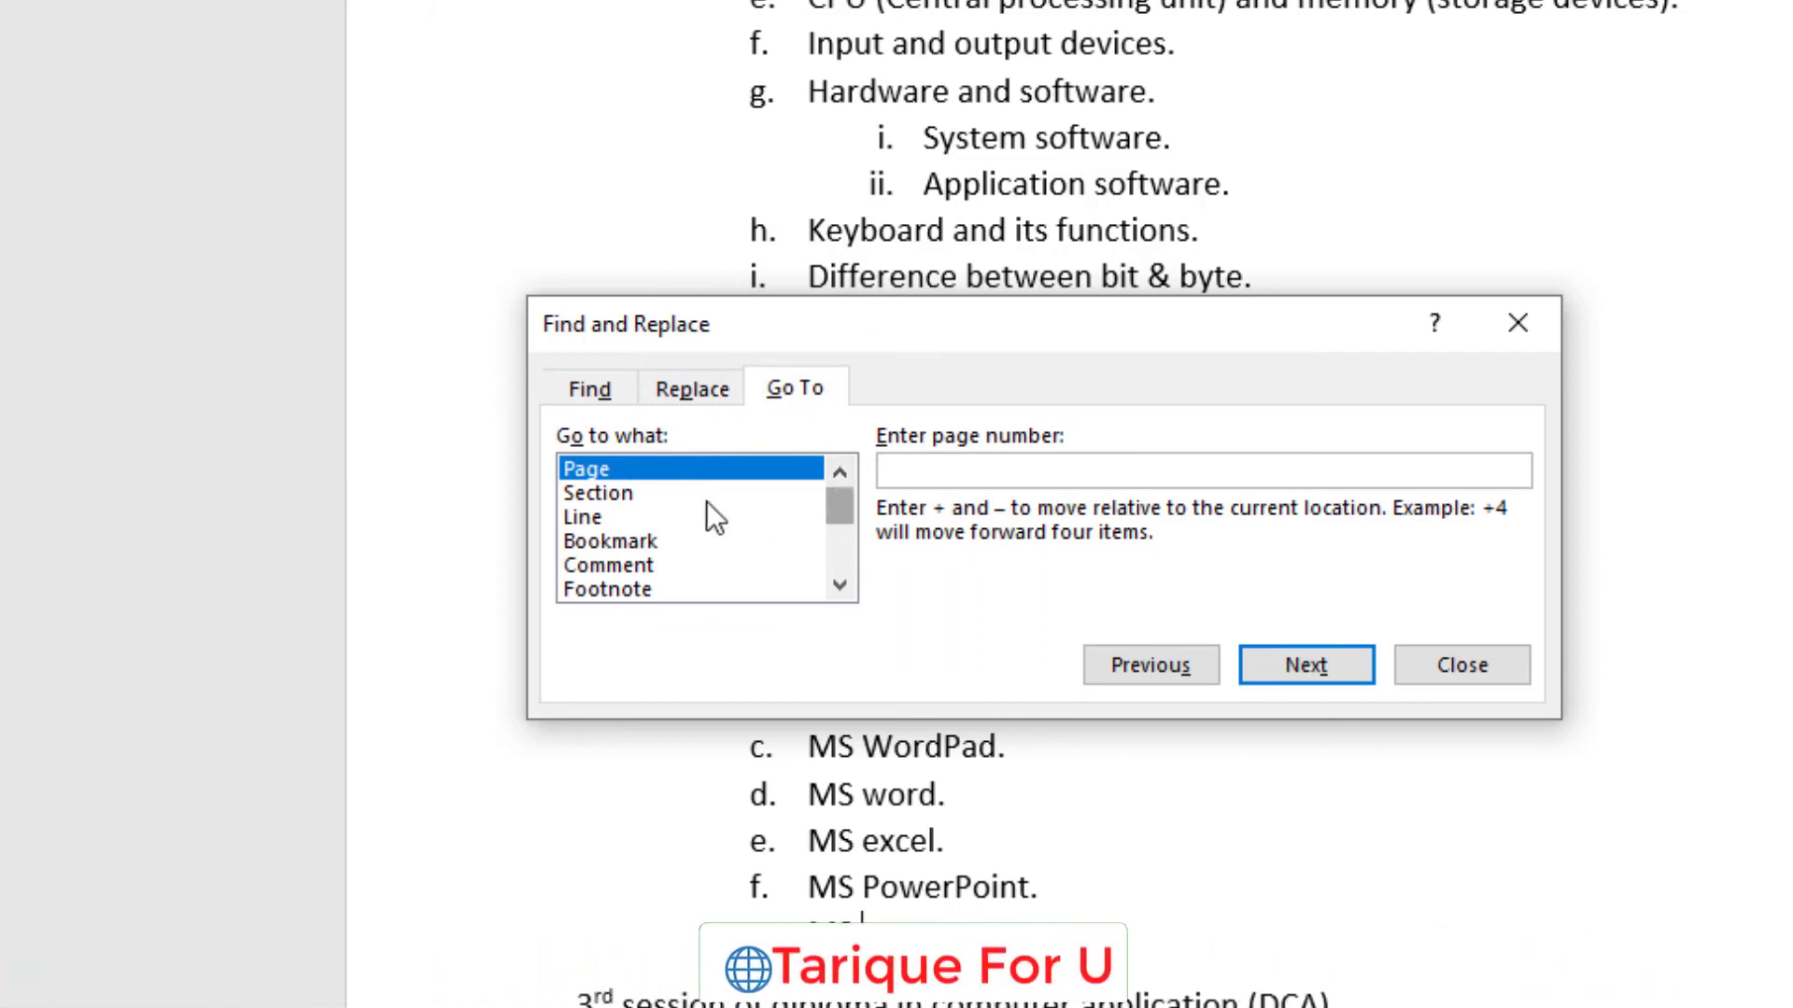
click(616, 469)
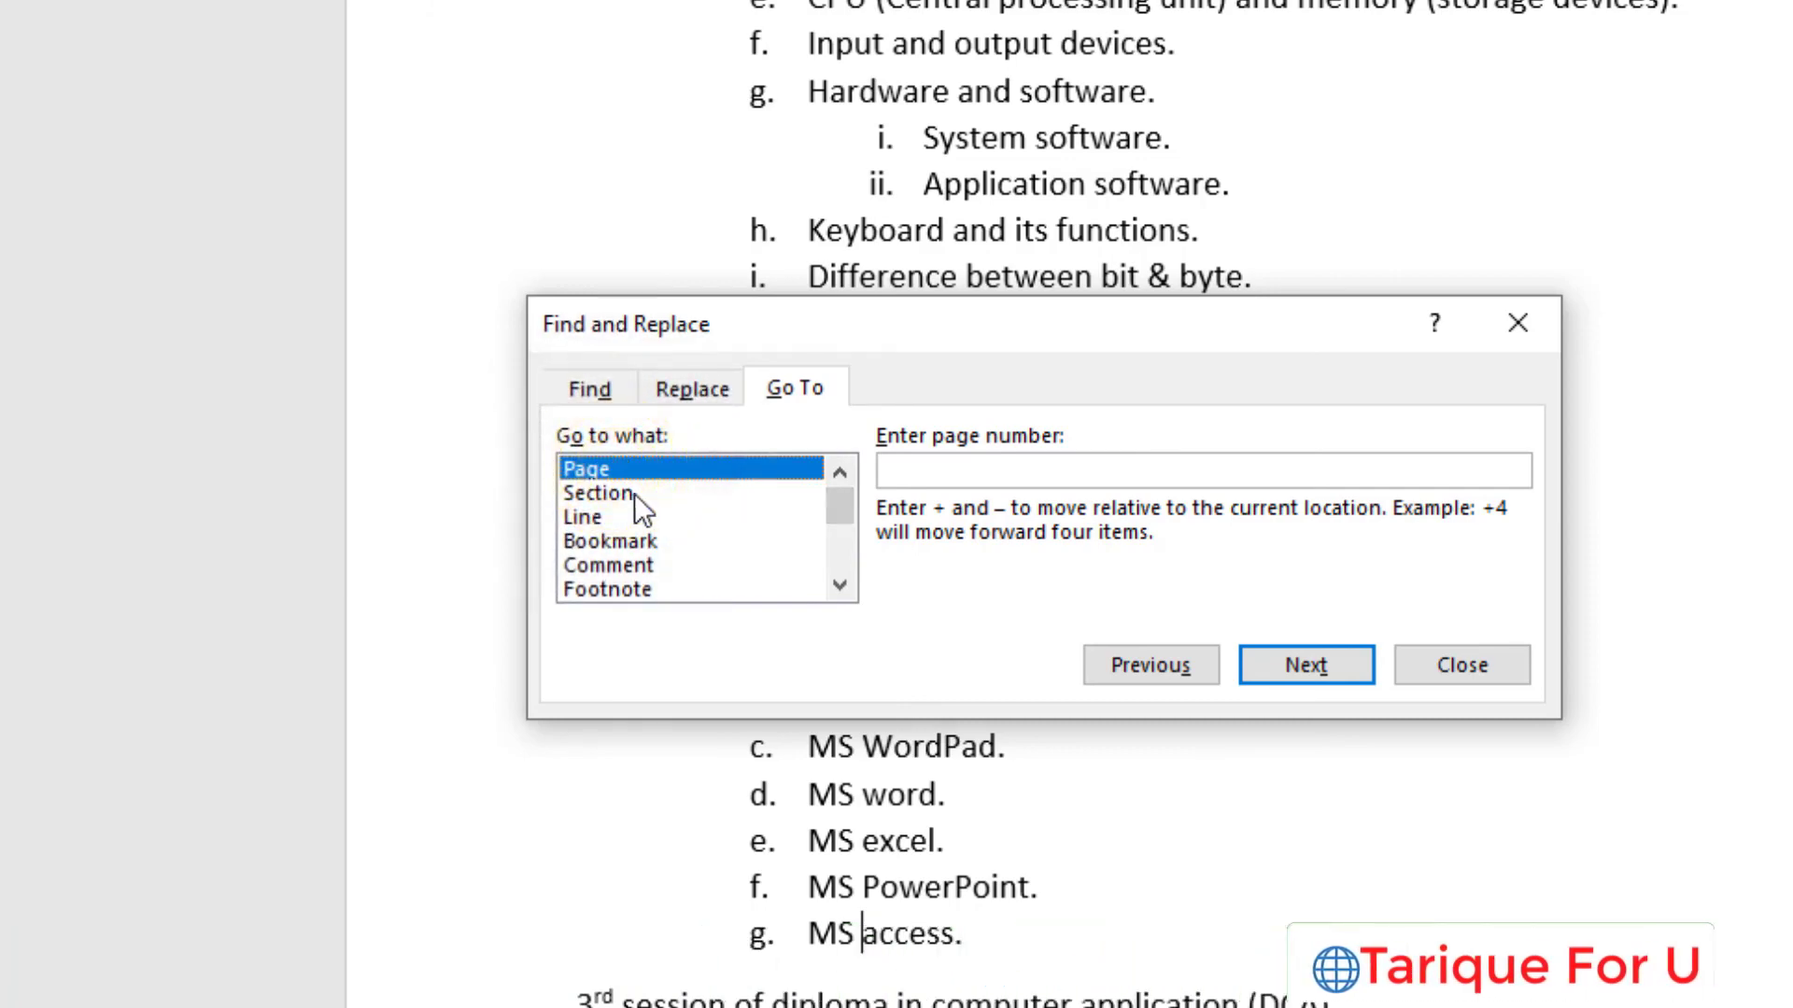
click(597, 492)
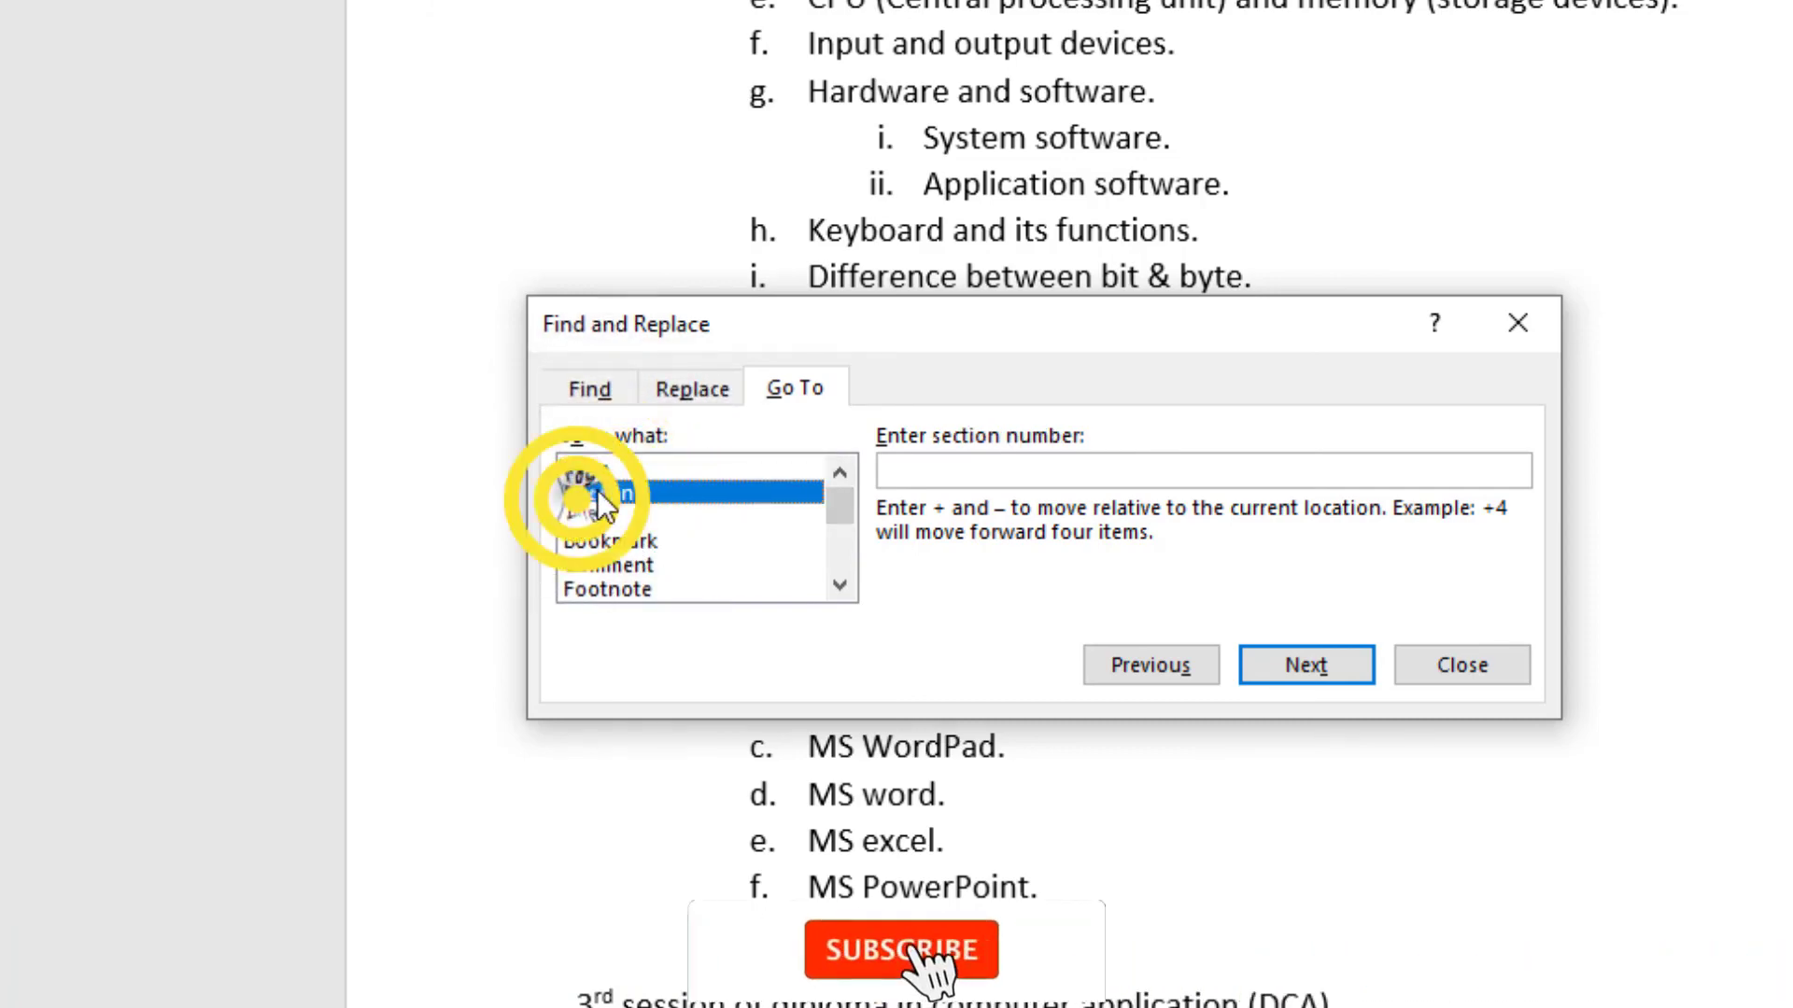
double_click(591, 514)
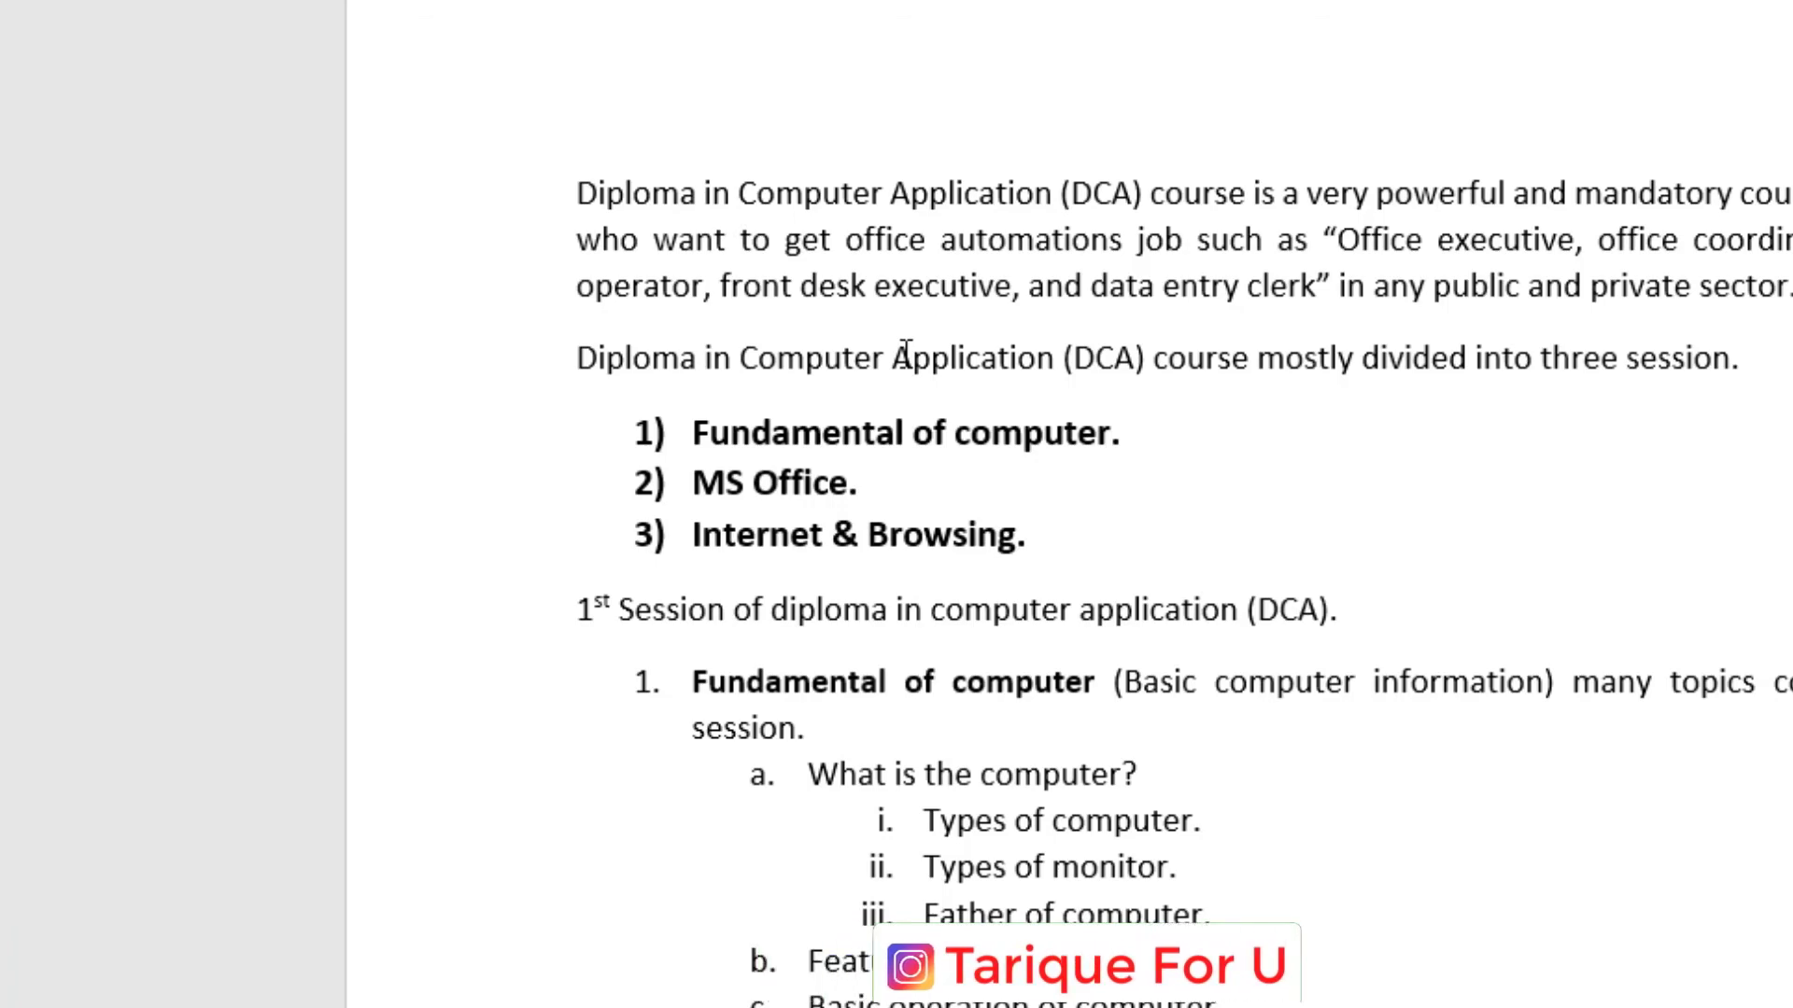
key(ctrl+h)
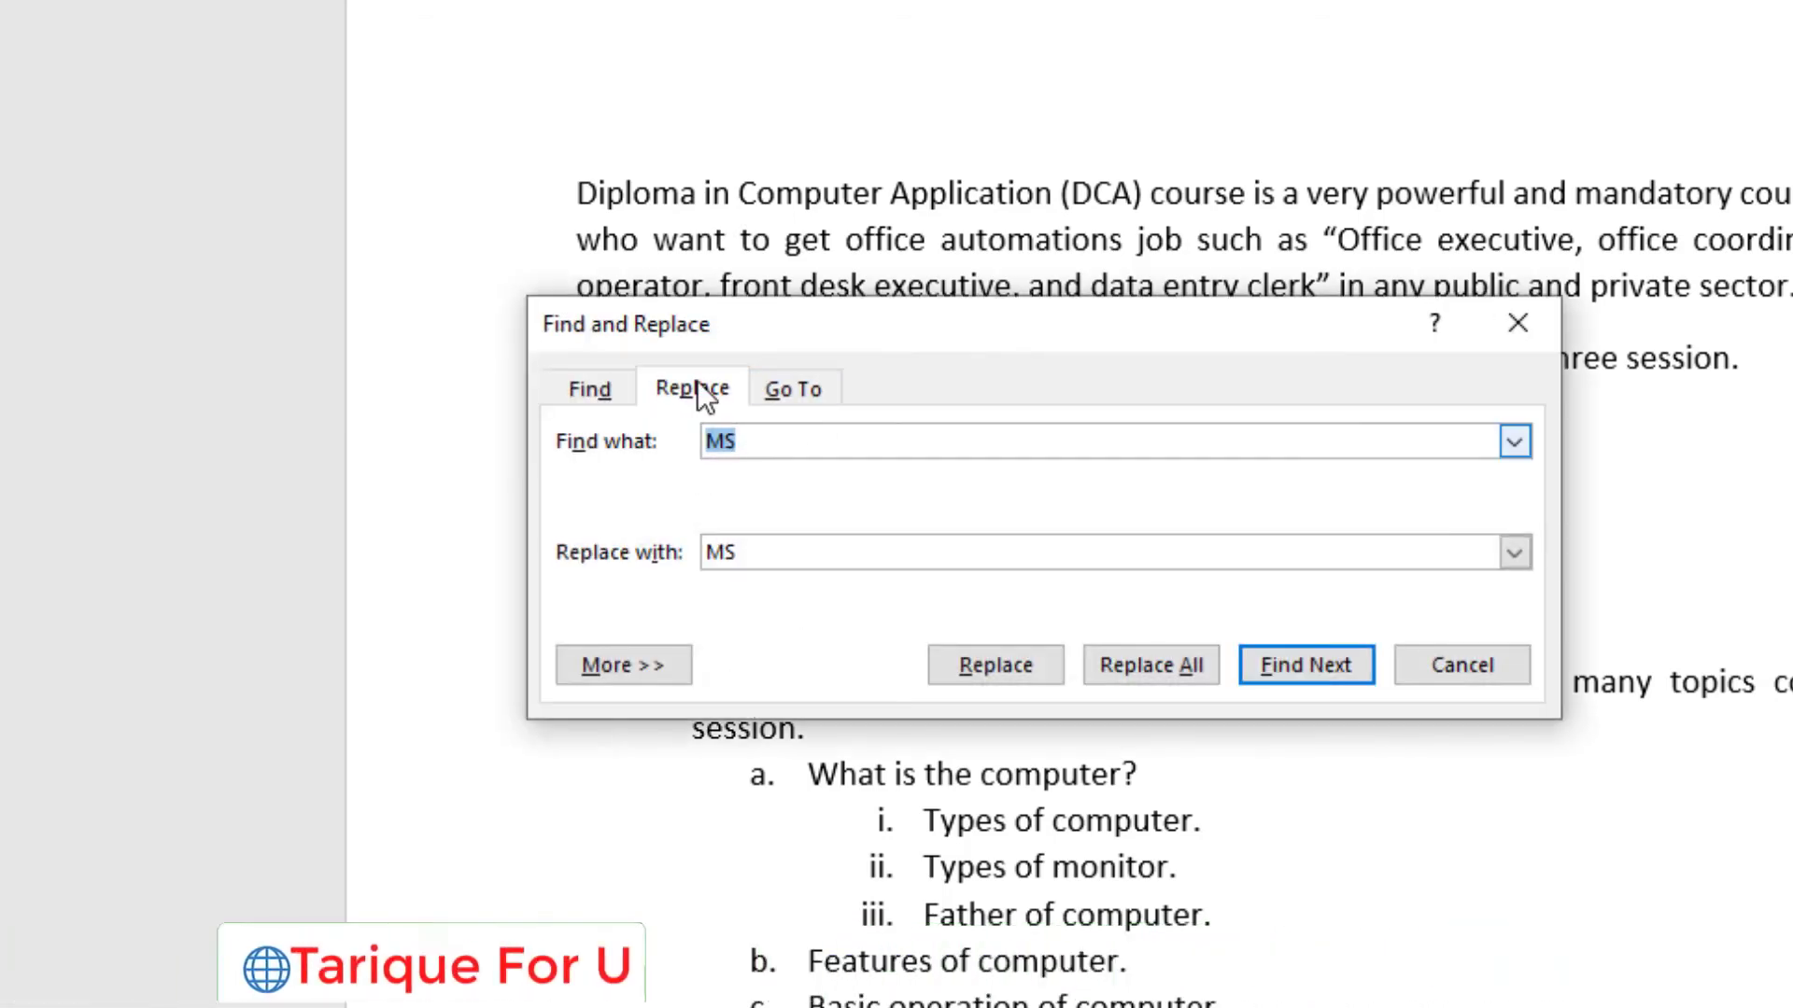
click(776, 452)
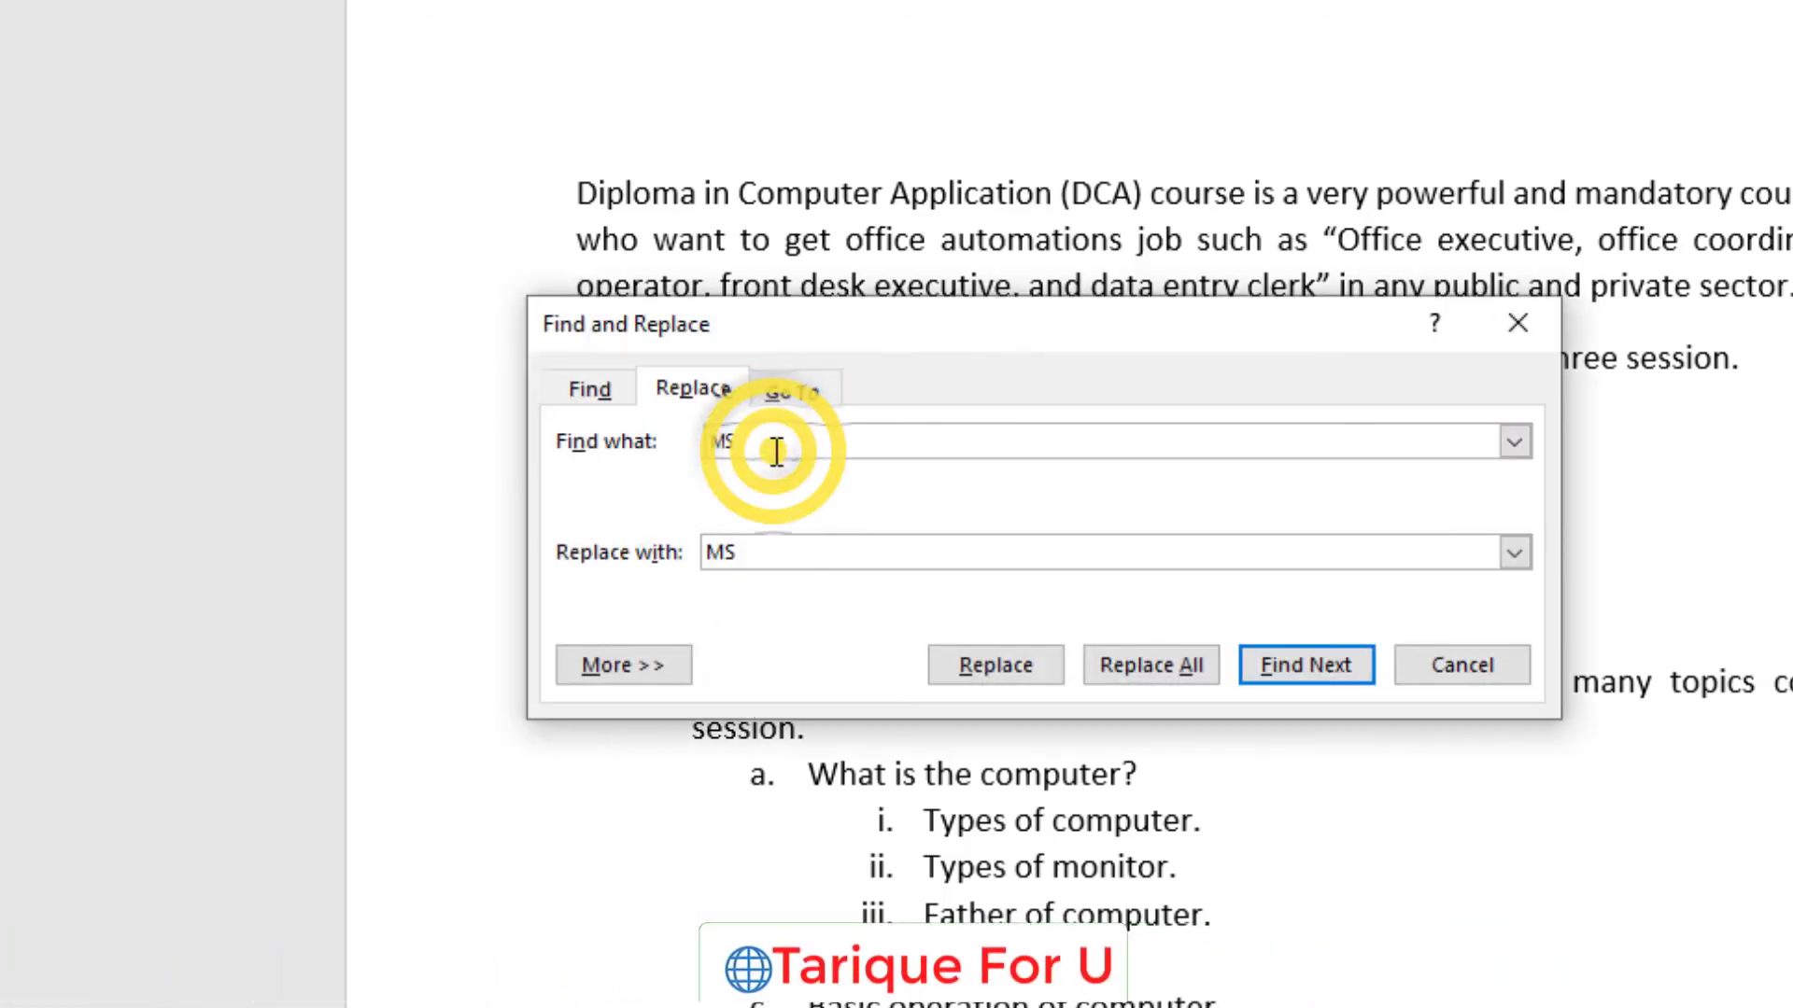
double_click(767, 444)
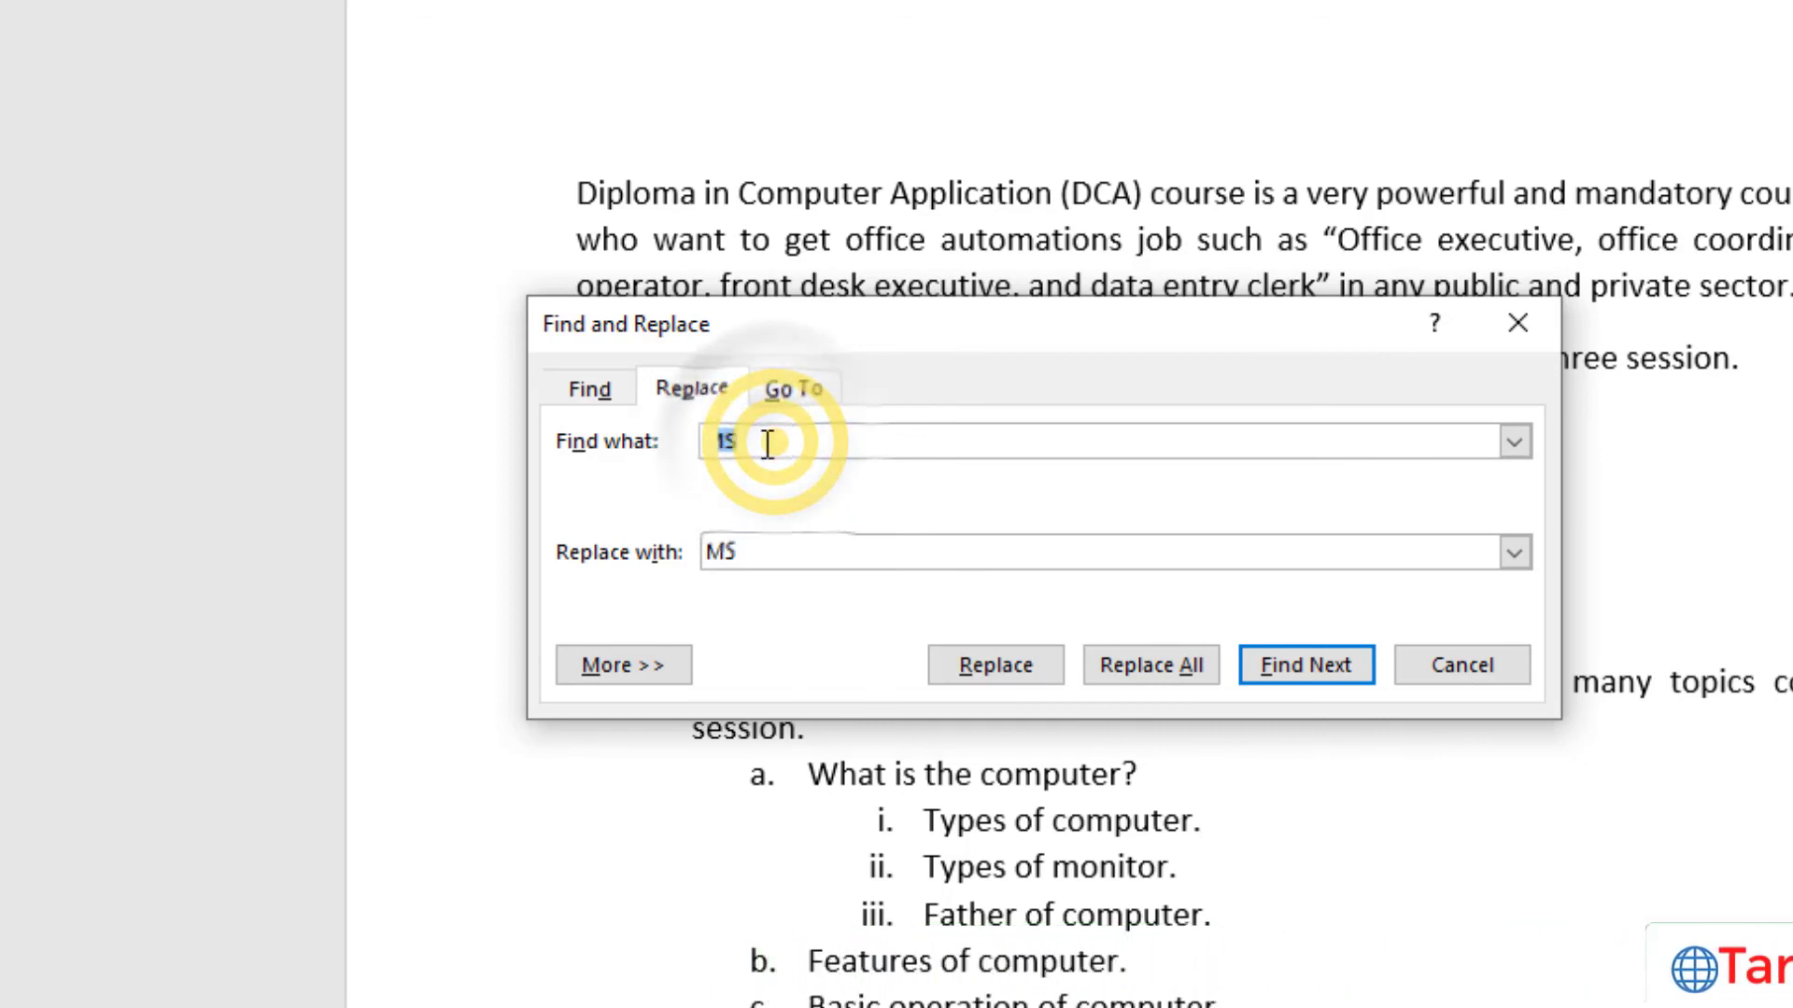
drag(768, 443, 720, 447)
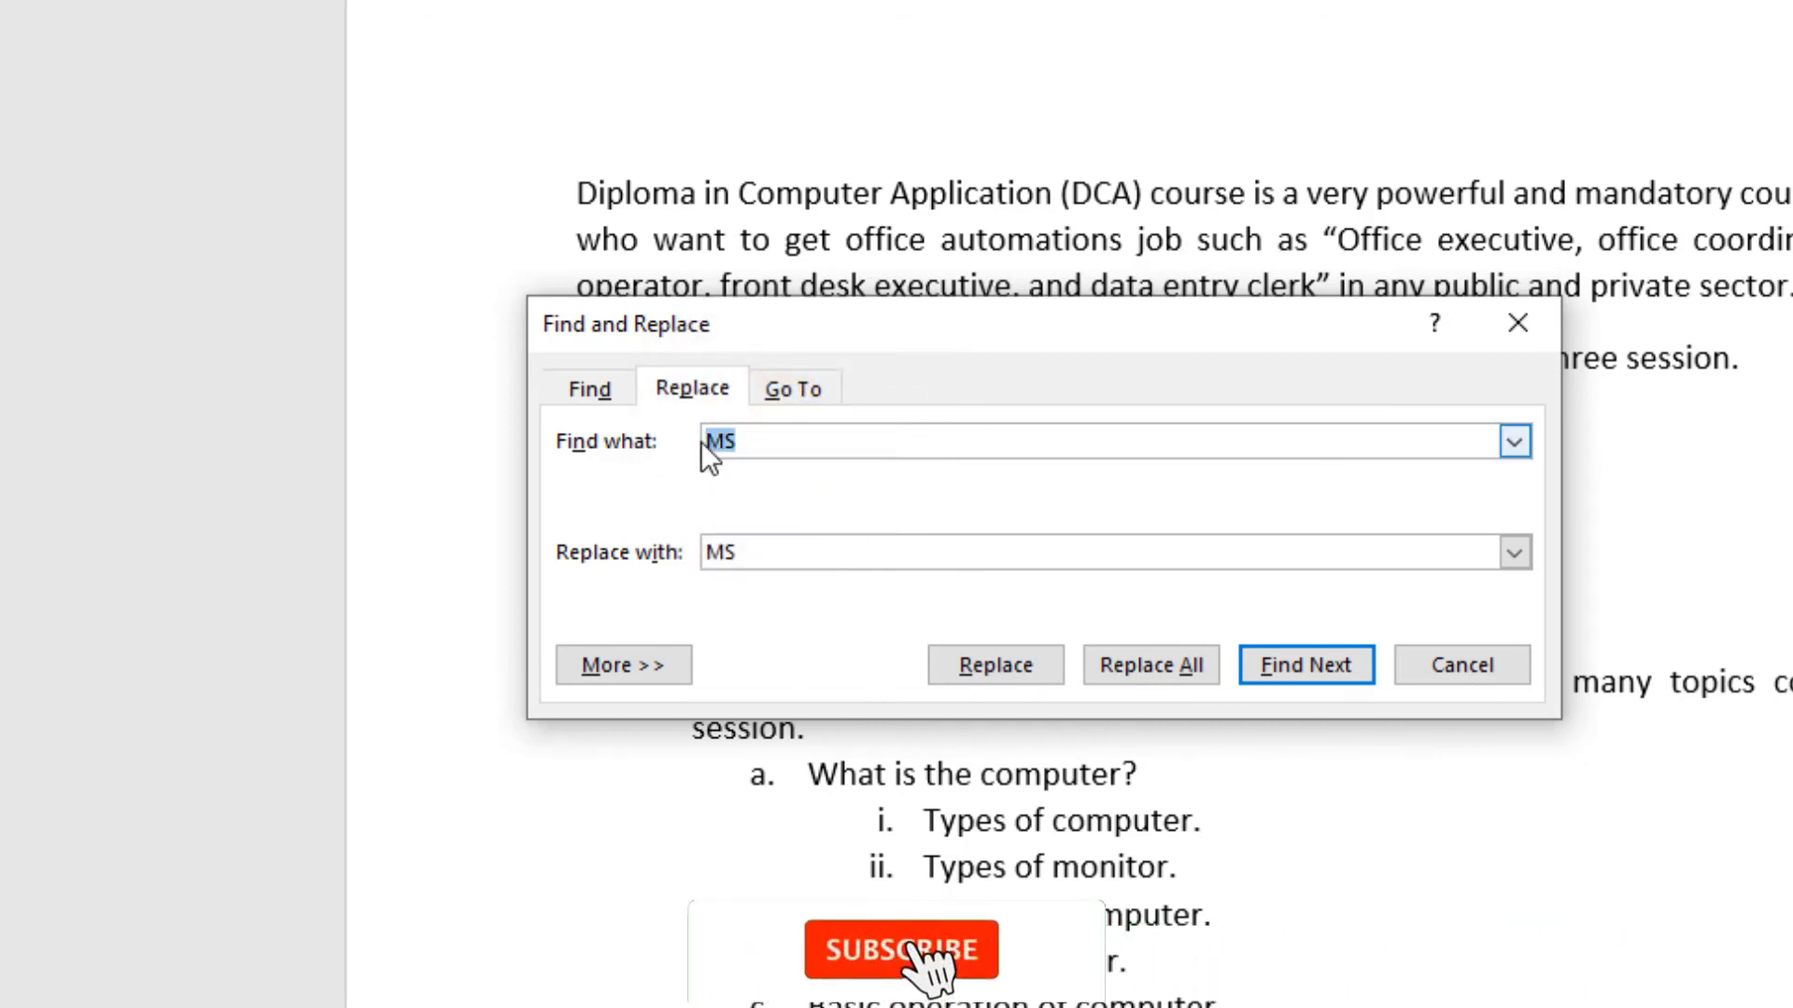
double_click(746, 552)
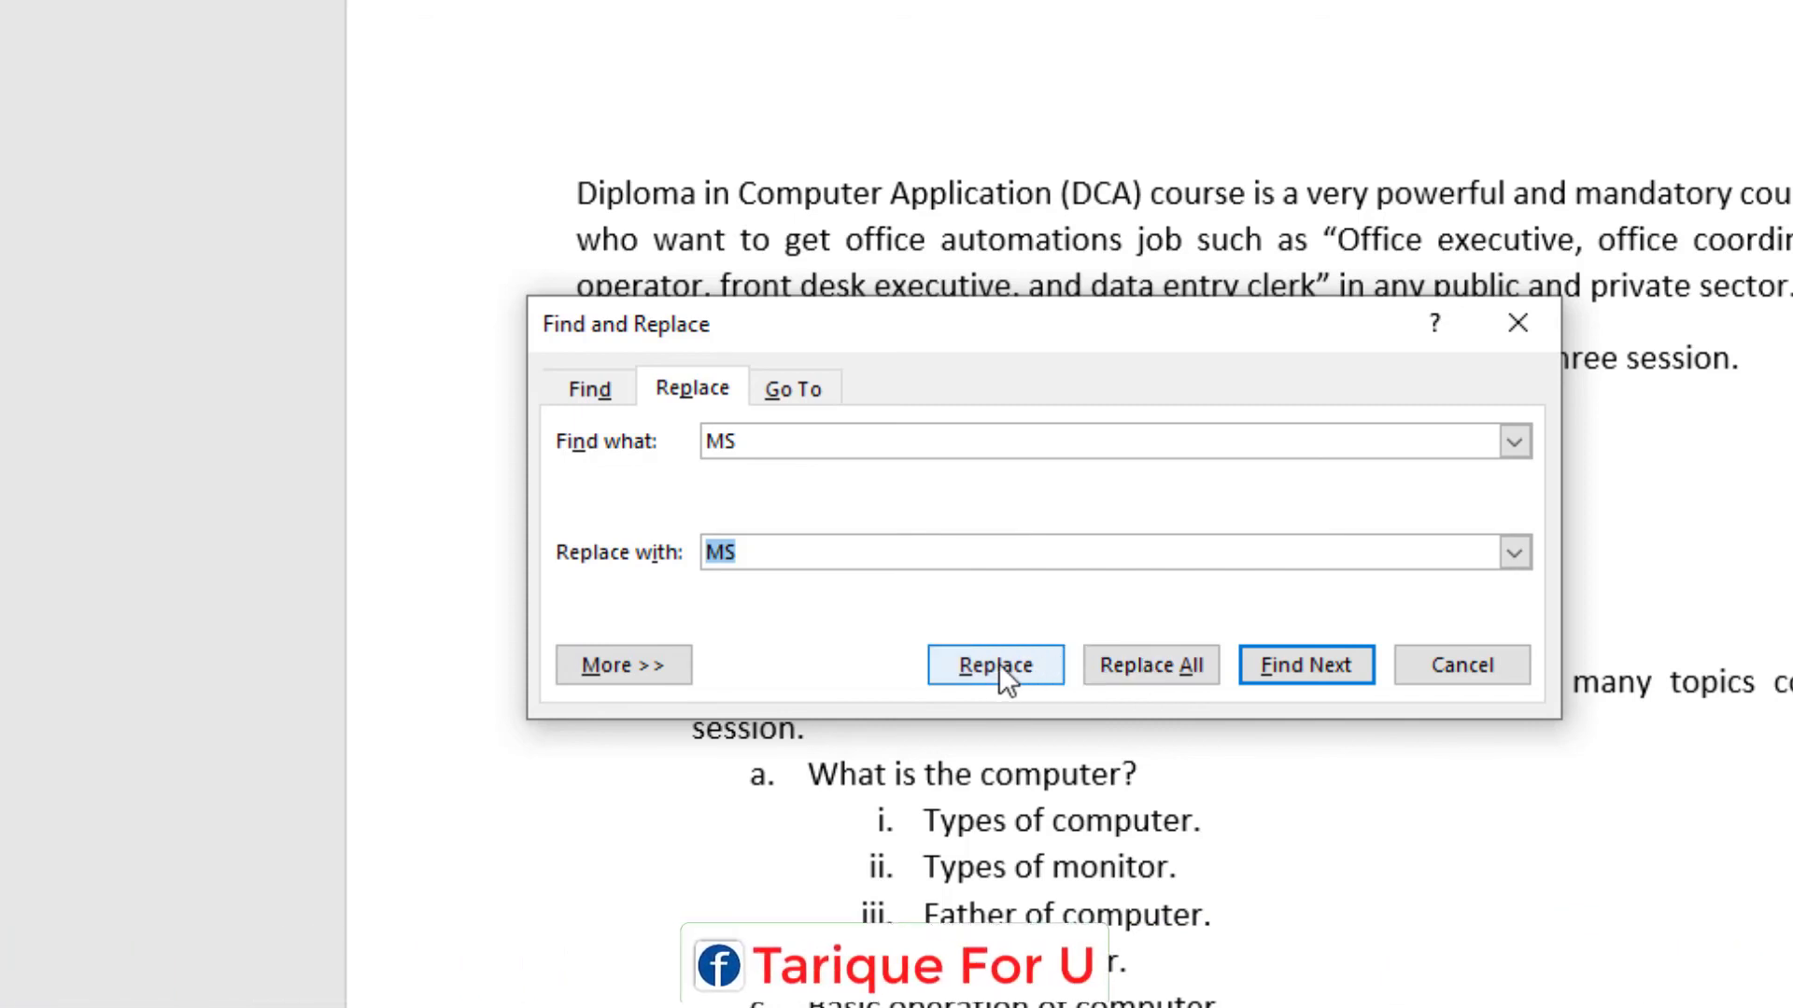
click(1510, 322)
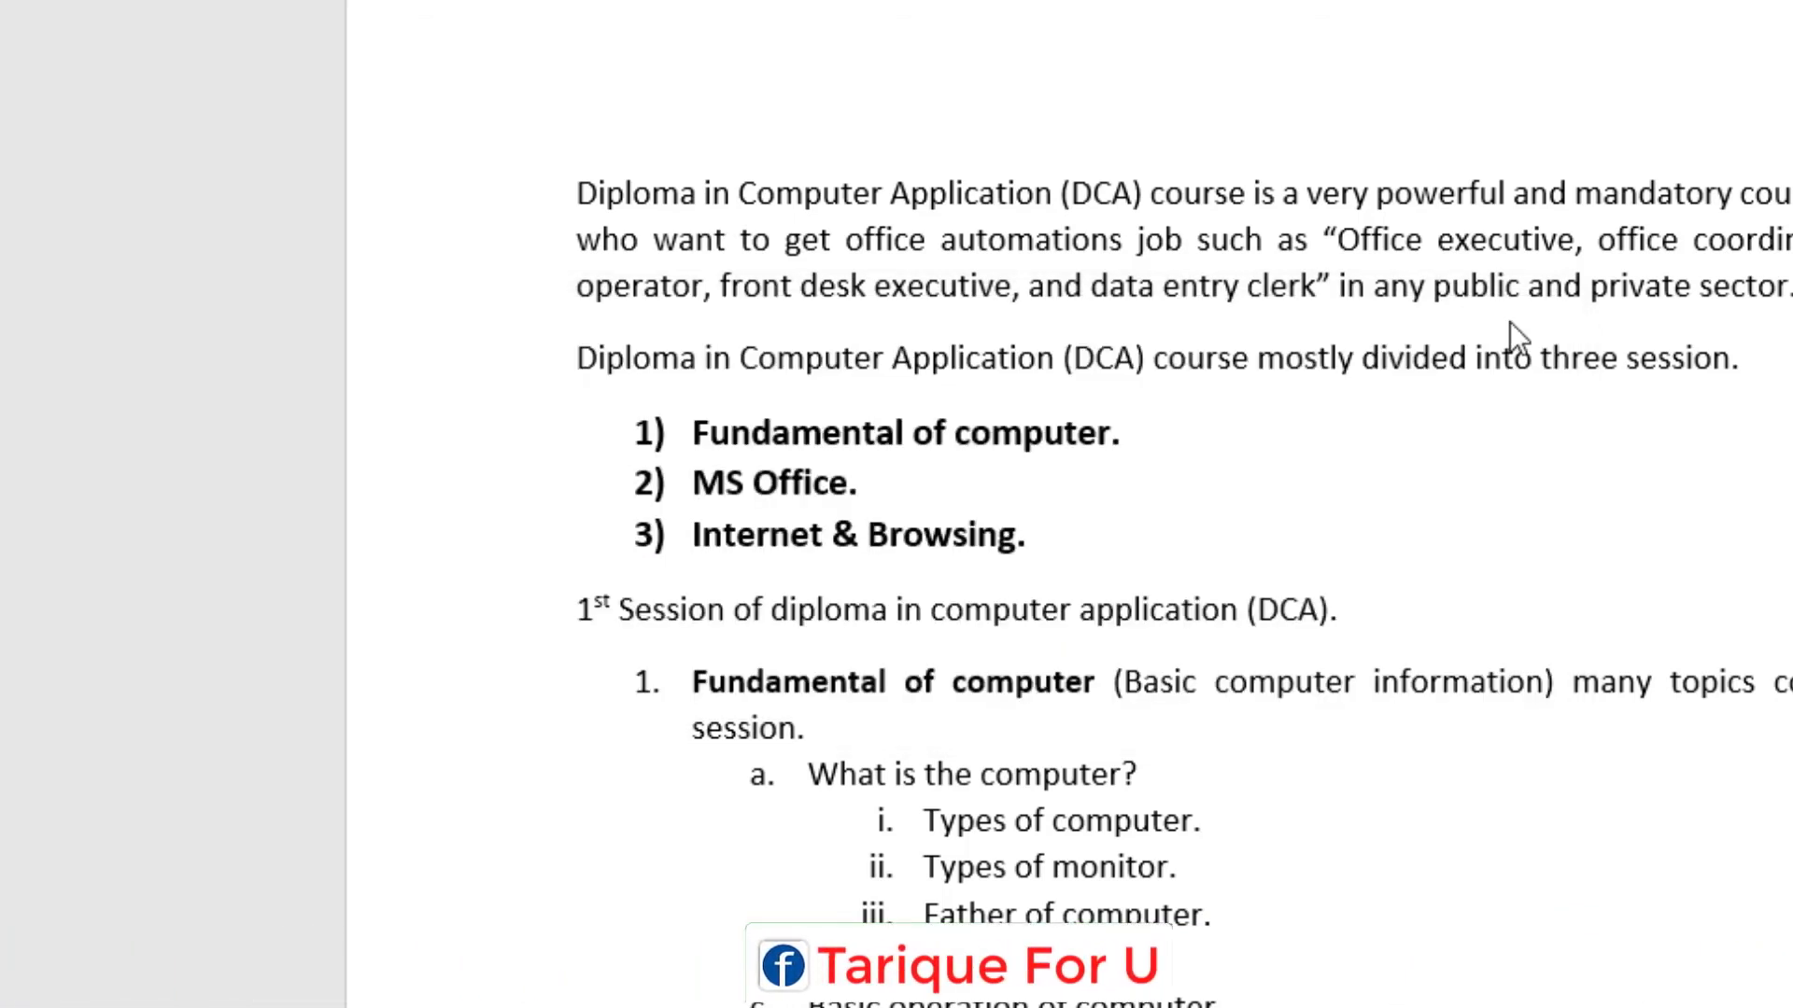